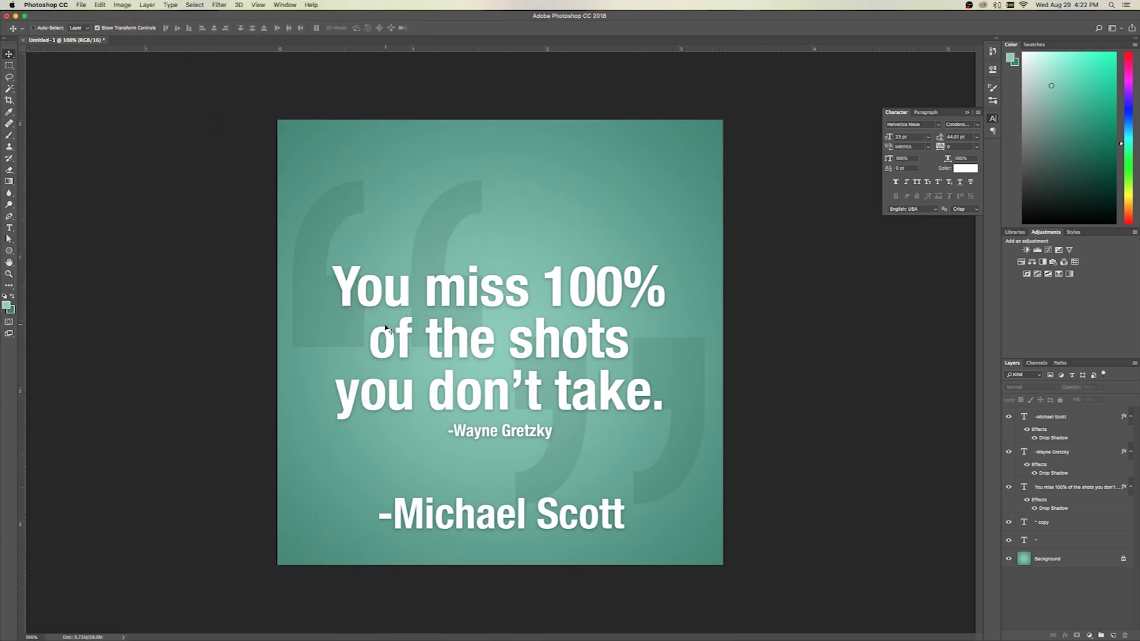
# Step: Create a new 1000 × 1000 px, 300 ppi document and unlock its Background as Layer 0
pyautogui.click(81, 6)
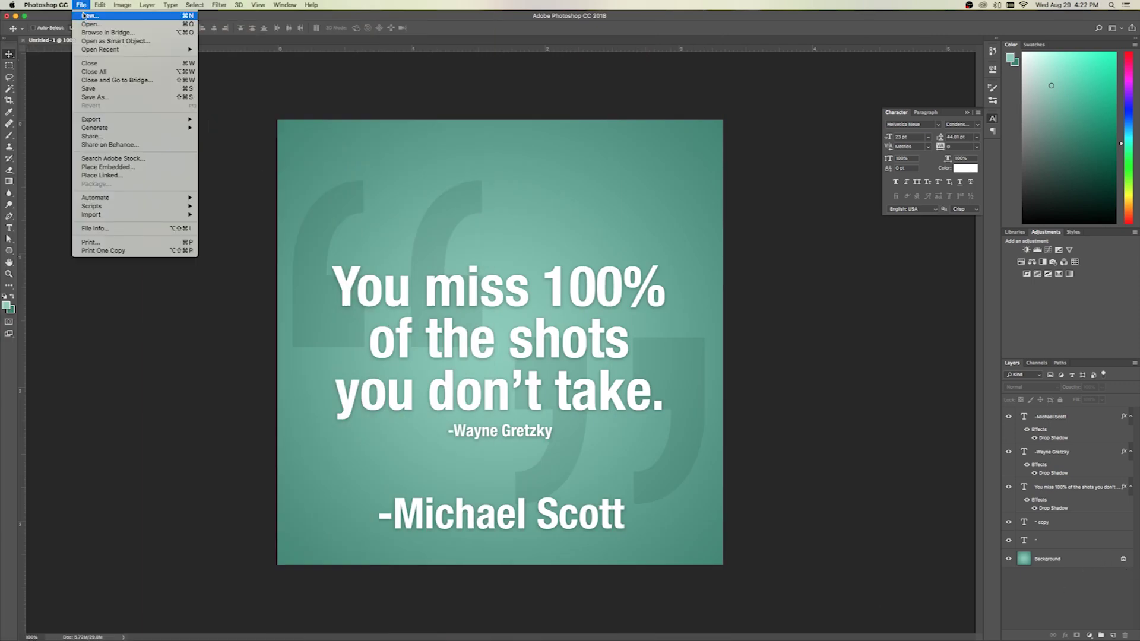
pyautogui.click(84, 16)
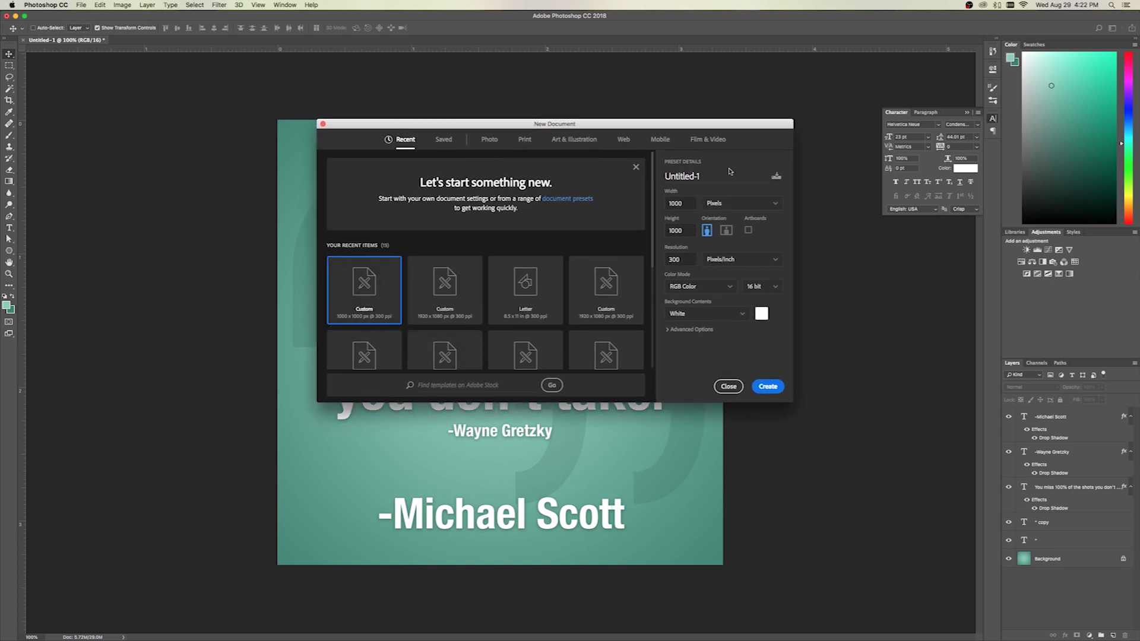
pyautogui.click(765, 387)
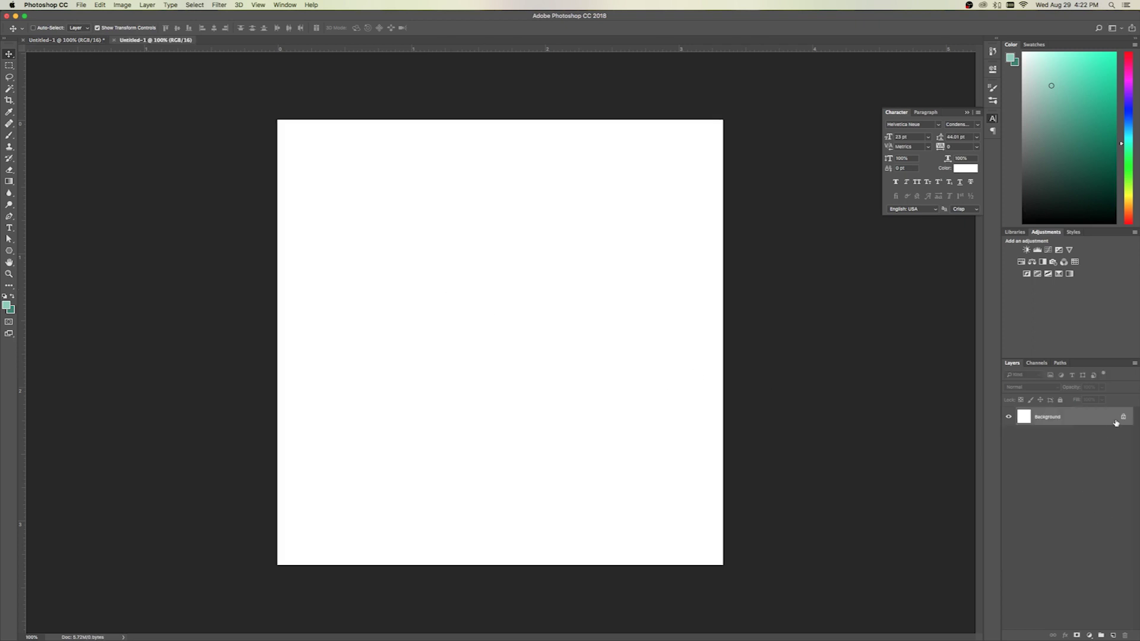
pyautogui.click(1123, 417)
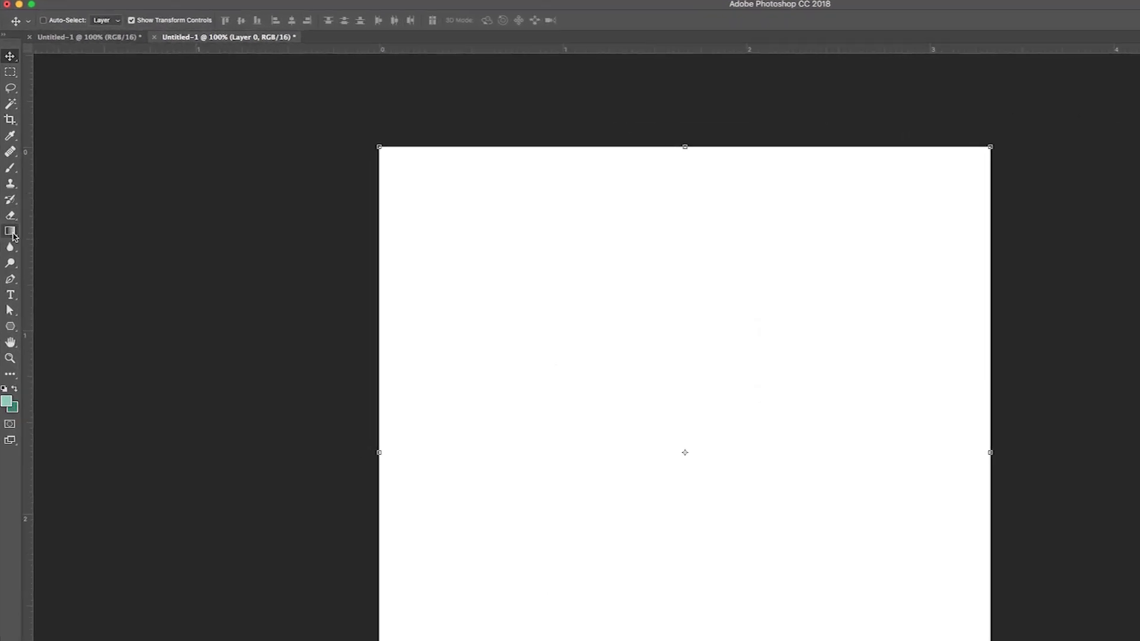
# Step: Select the Gradient Tool and switch it to Radial mode
pyautogui.click(11, 232)
pyautogui.rightClick(11, 232)
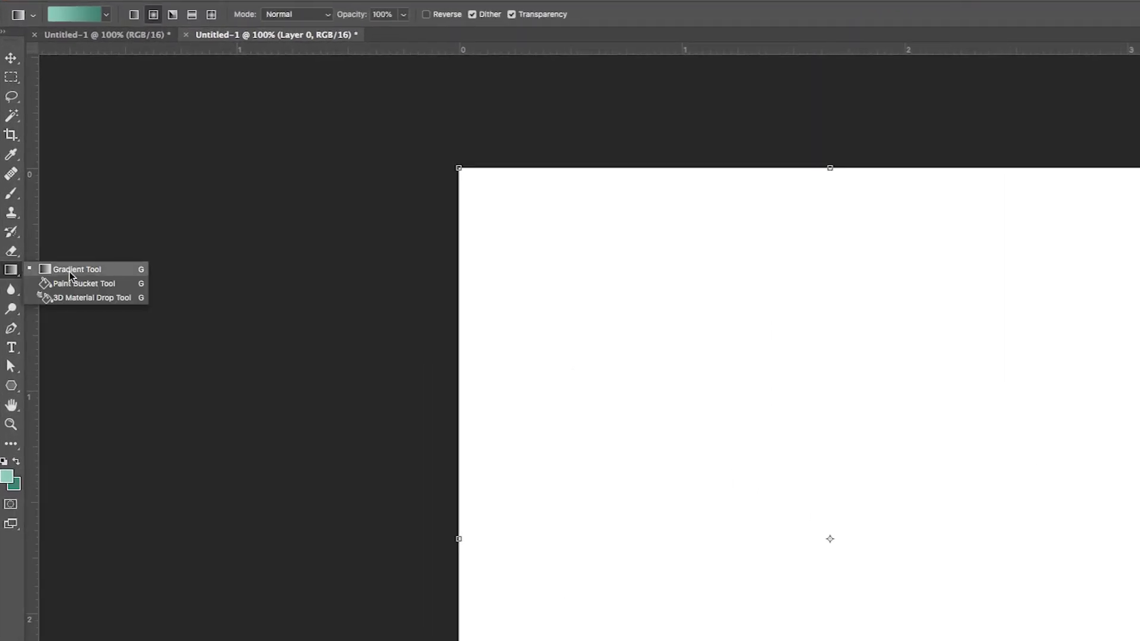
pyautogui.click(69, 275)
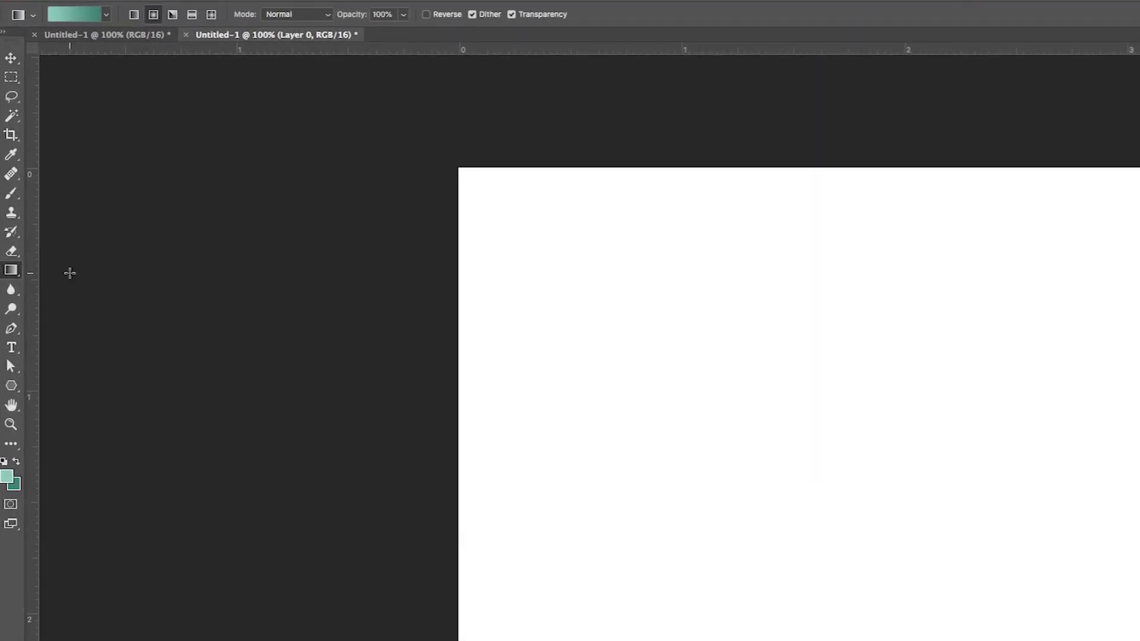
pyautogui.click(154, 16)
# Step: Set the foreground colour to light pink and the background colour to deeper purple #c072bf
pyautogui.click(7, 478)
pyautogui.moveTo(942, 304); pyautogui.dragTo(948, 266)
pyautogui.click(774, 271)
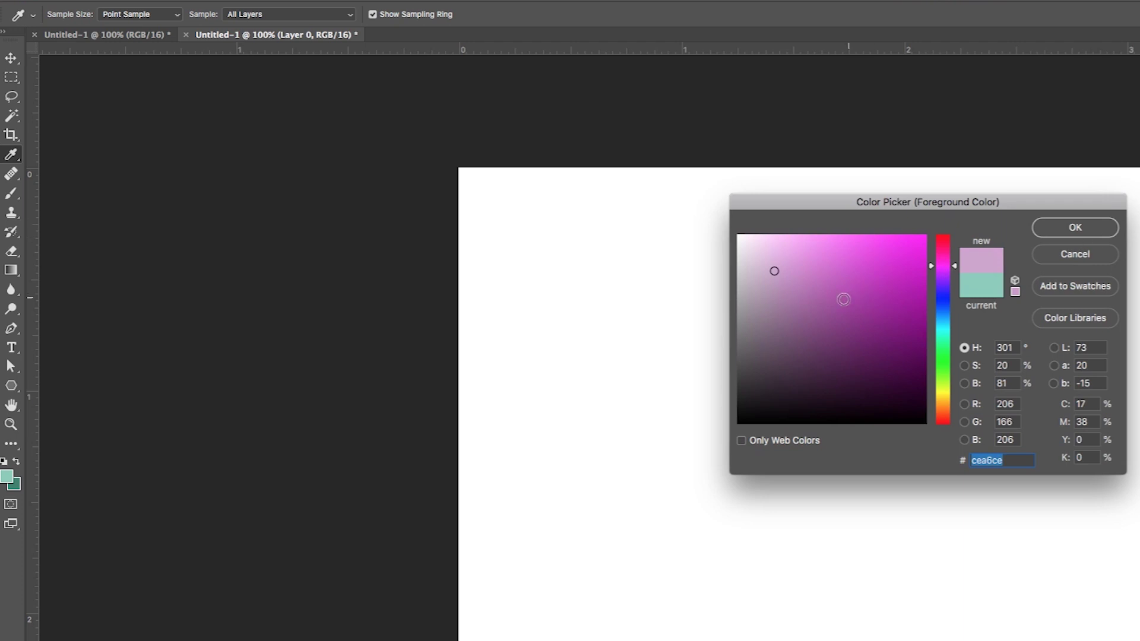
pyautogui.click(1098, 229)
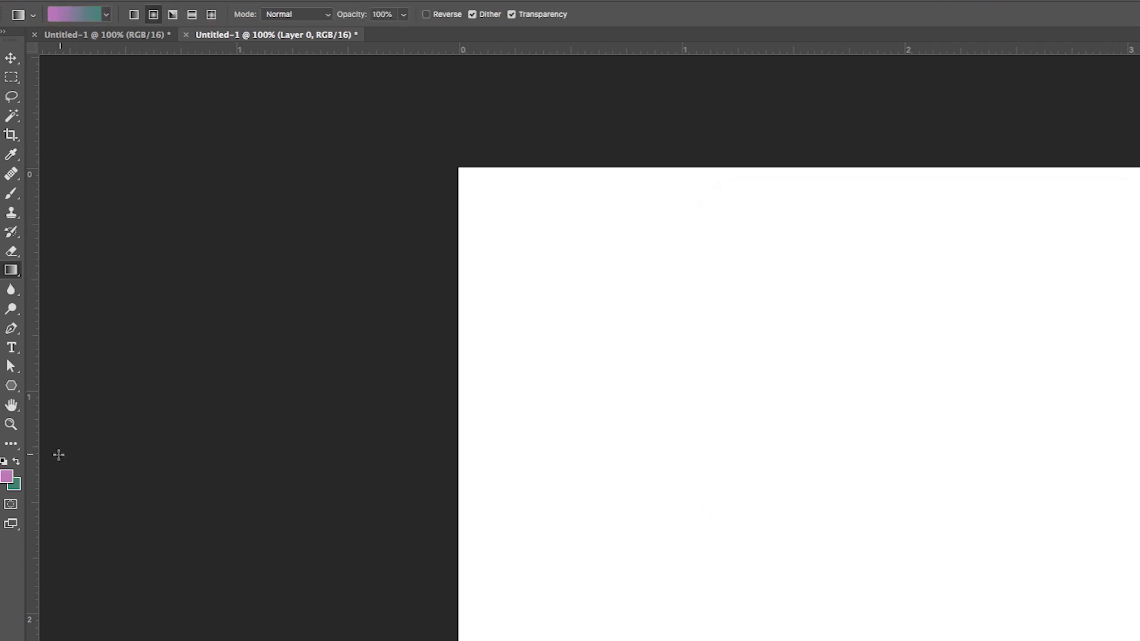
pyautogui.click(15, 486)
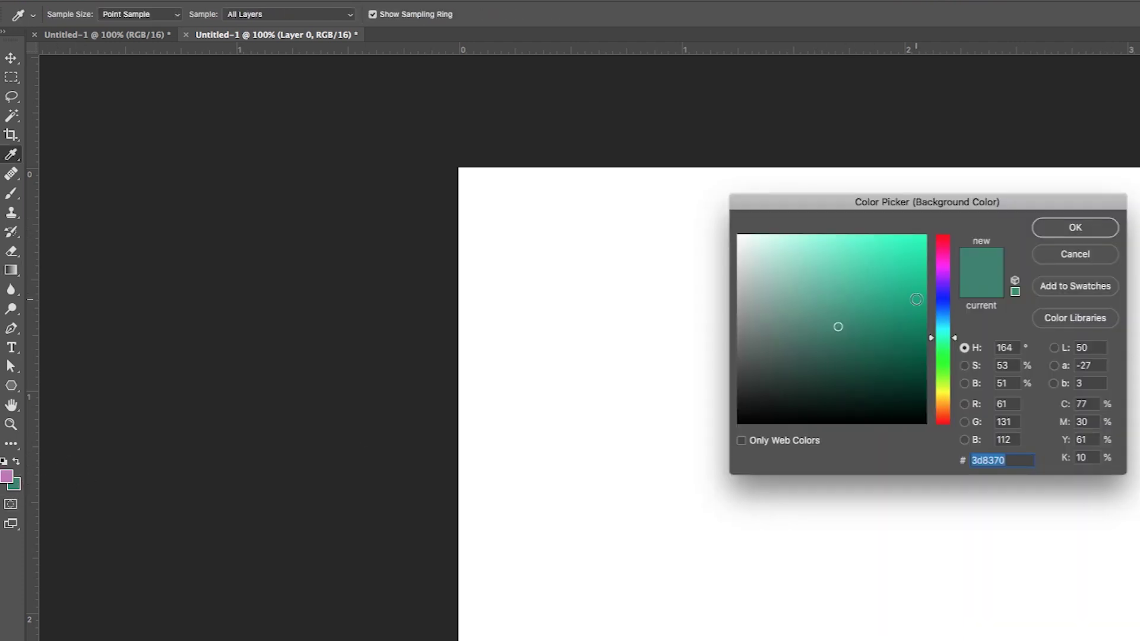
pyautogui.click(10, 474)
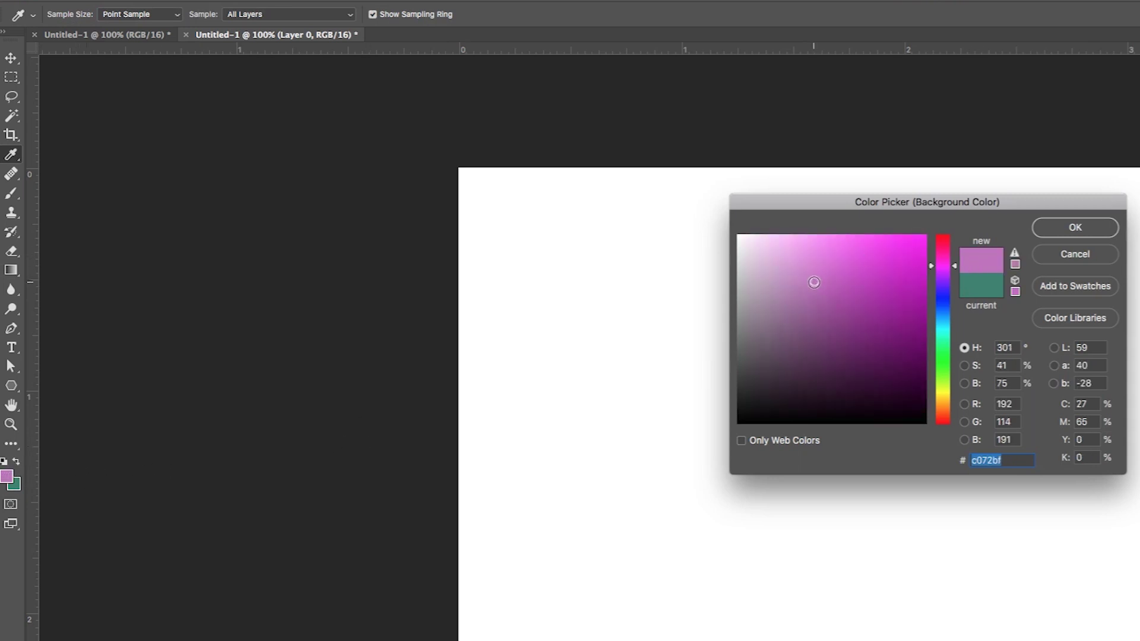
pyautogui.moveTo(813, 283); pyautogui.dragTo(849, 313)
pyautogui.click(1069, 227)
pyautogui.press('g')
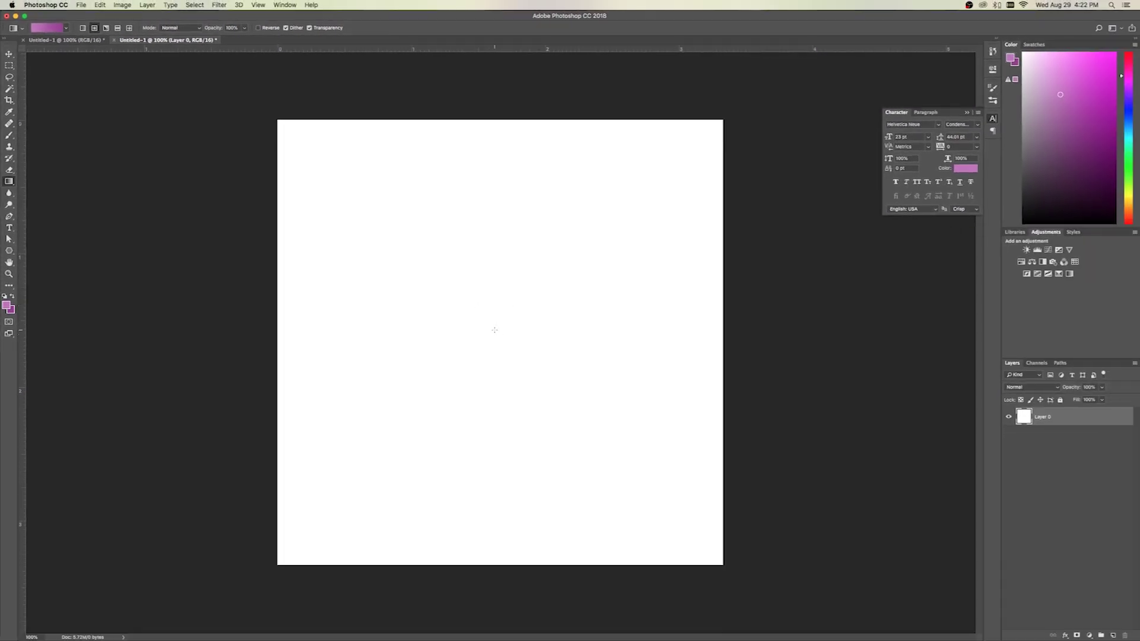
# Step: Drag the radial gradient from the canvas centre outward across Layer 0, pink centre to purple edges
pyautogui.moveTo(502, 342); pyautogui.dragTo(276, 110)
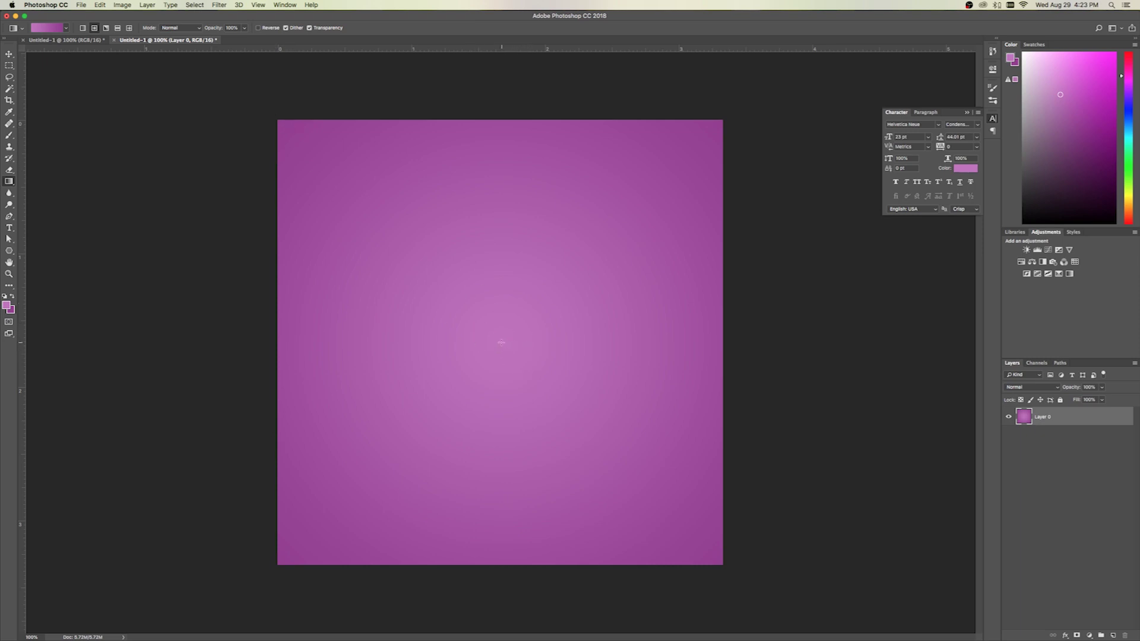
pyautogui.moveTo(477, 318); pyautogui.dragTo(276, 113)
pyautogui.click(1051, 449)
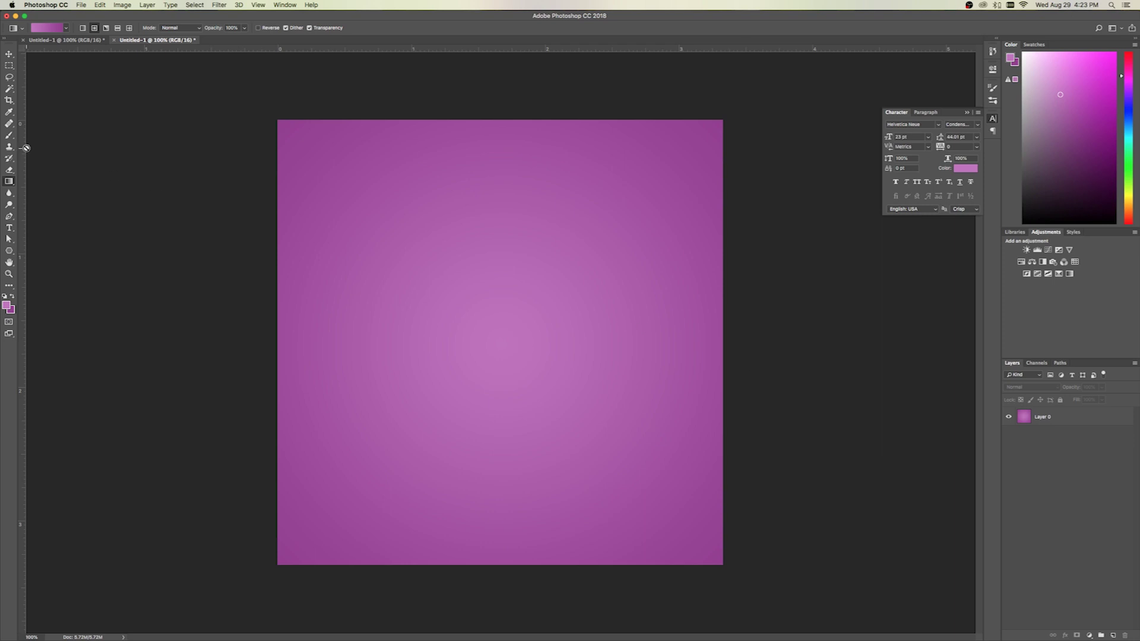
# Step: Type the three lines 'Make an awesome' / 'quote box just' / 'like this one' on the canvas
pyautogui.click(9, 228)
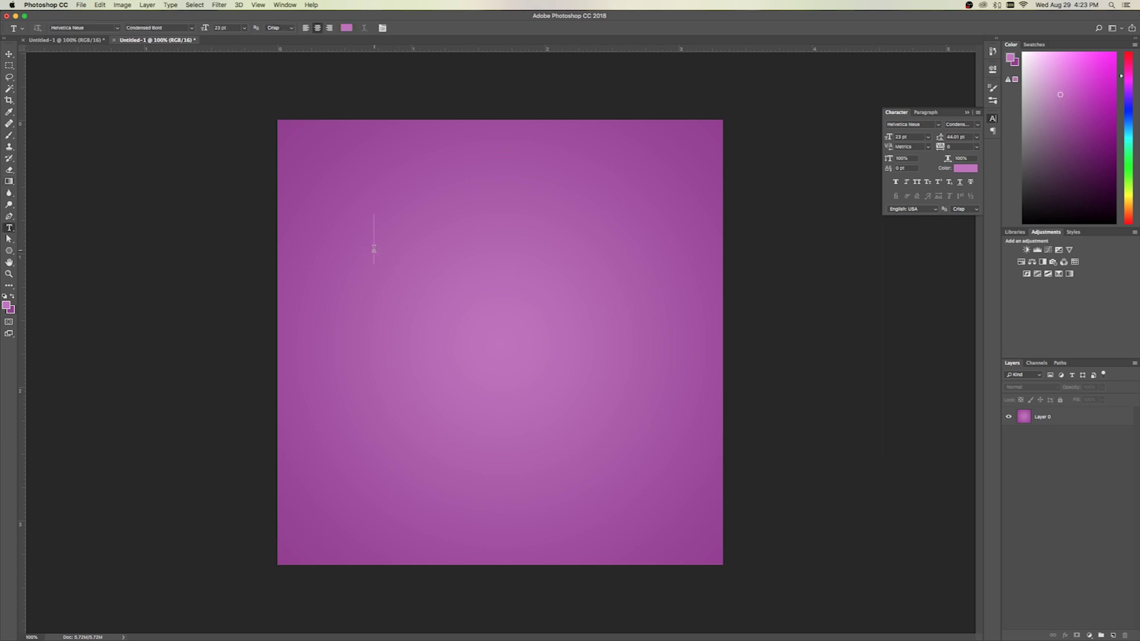
pyautogui.click(374, 249)
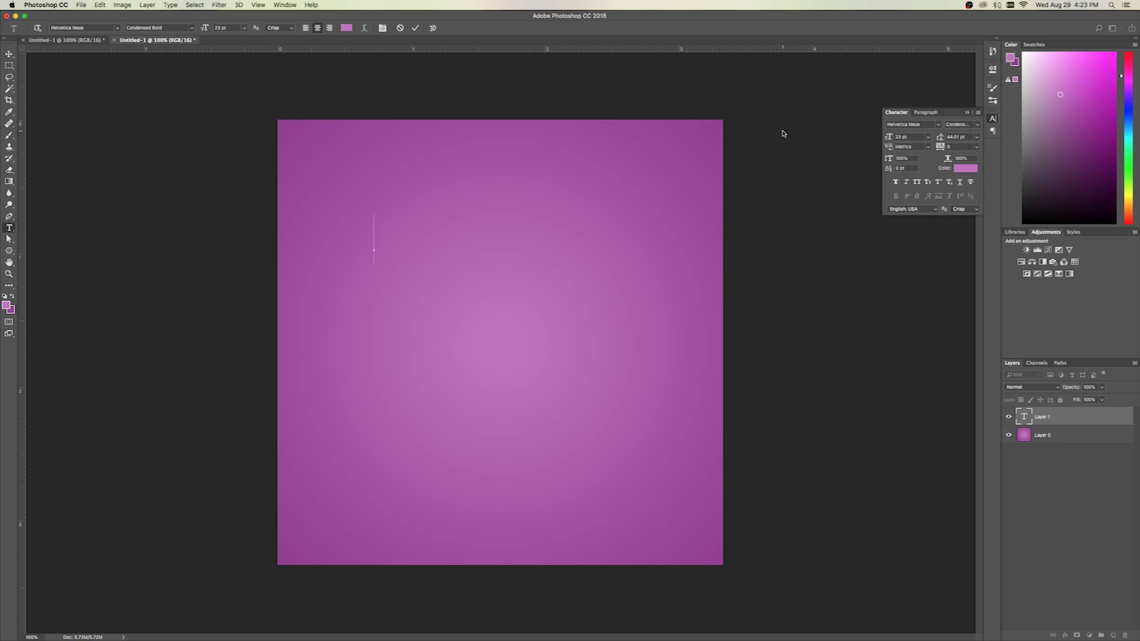
pyautogui.write('Make an awesome')
pyautogui.press('Return')
pyautogui.write('quote box just')
pyautogui.press('Return')
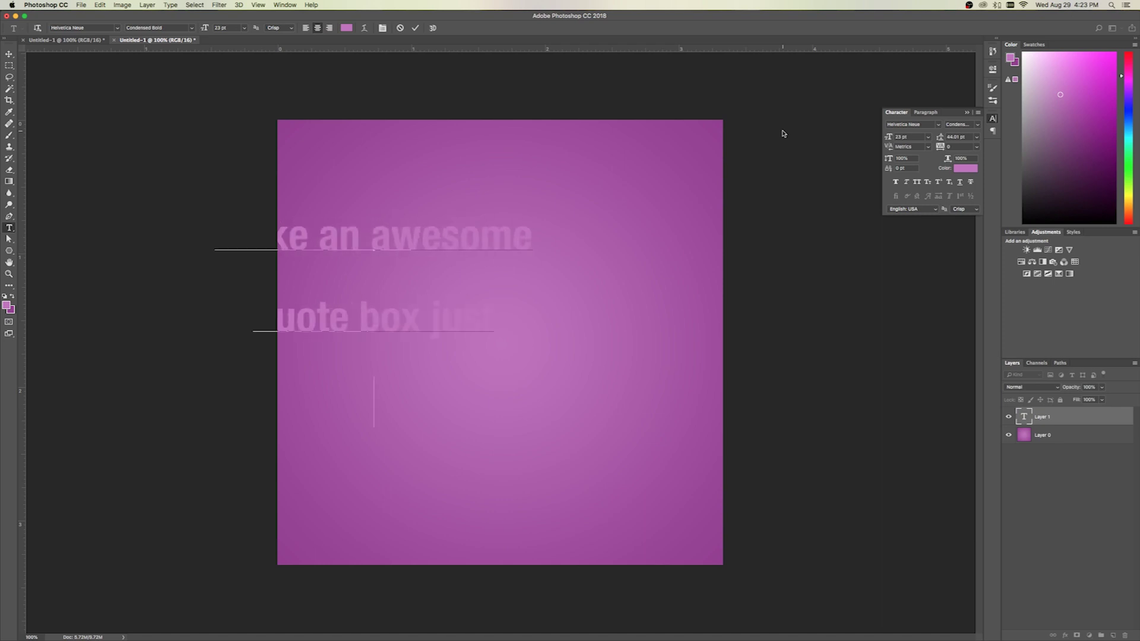
pyautogui.write('like this one')
# Step: Colour the text white (#ffffff) and move it to the centre of the square
pyautogui.click(965, 168)
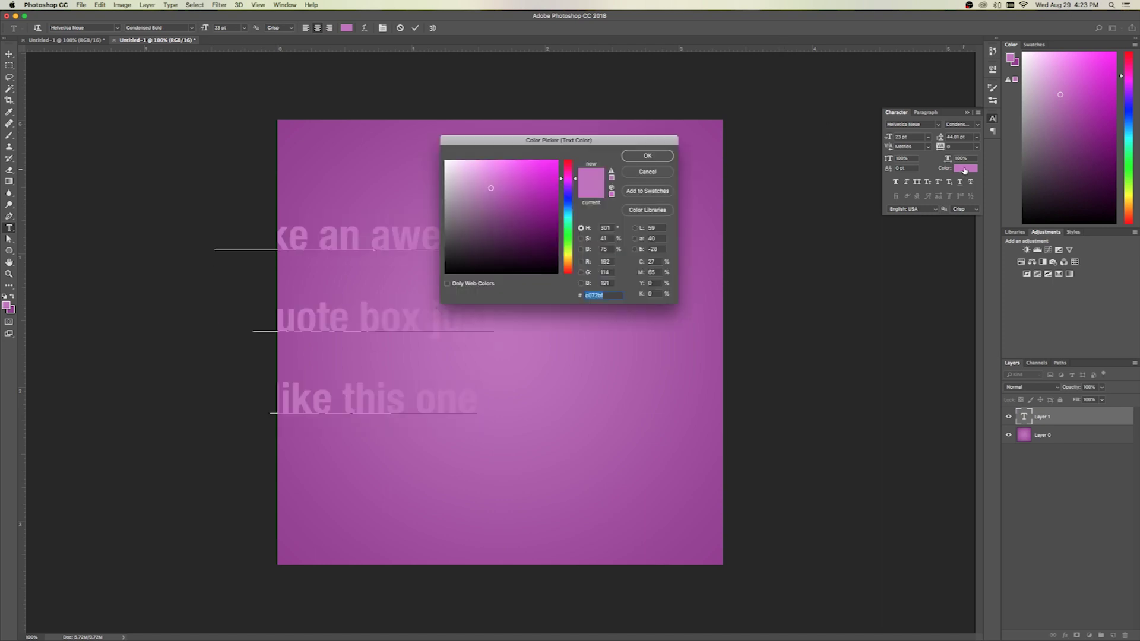
pyautogui.write('ffffff')
pyautogui.press('Return')
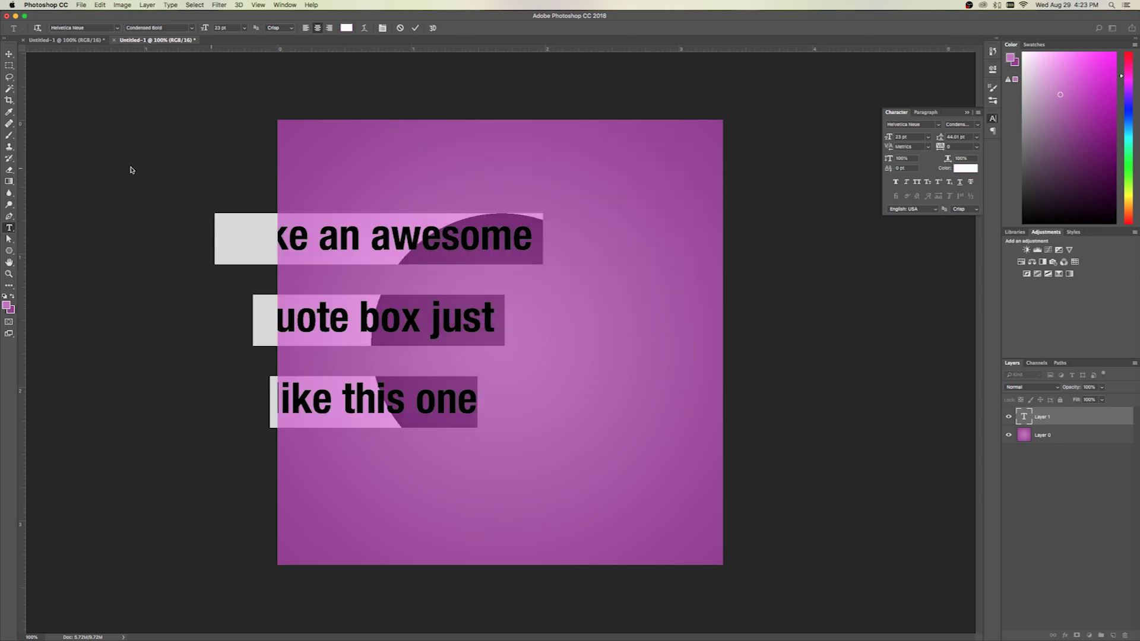
pyautogui.click(9, 54)
pyautogui.moveTo(415, 244); pyautogui.dragTo(542, 253)
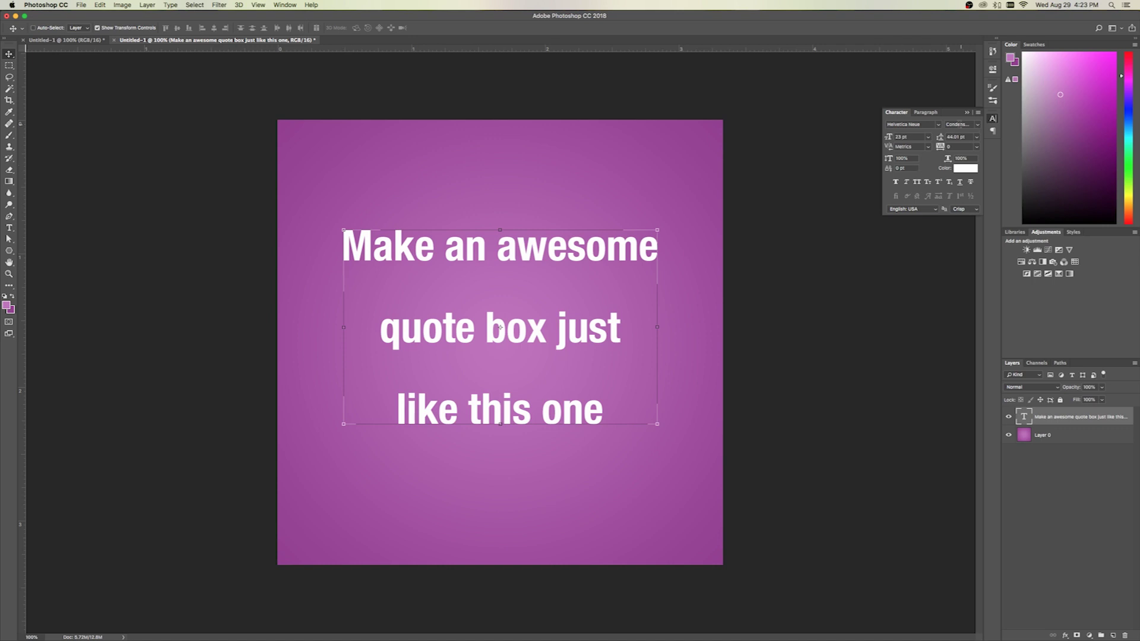
# Step: Set the quote text to Bold at 24 pt in the Character panel
pyautogui.click(979, 126)
pyautogui.click(979, 126)
pyautogui.doubleClick(1025, 418)
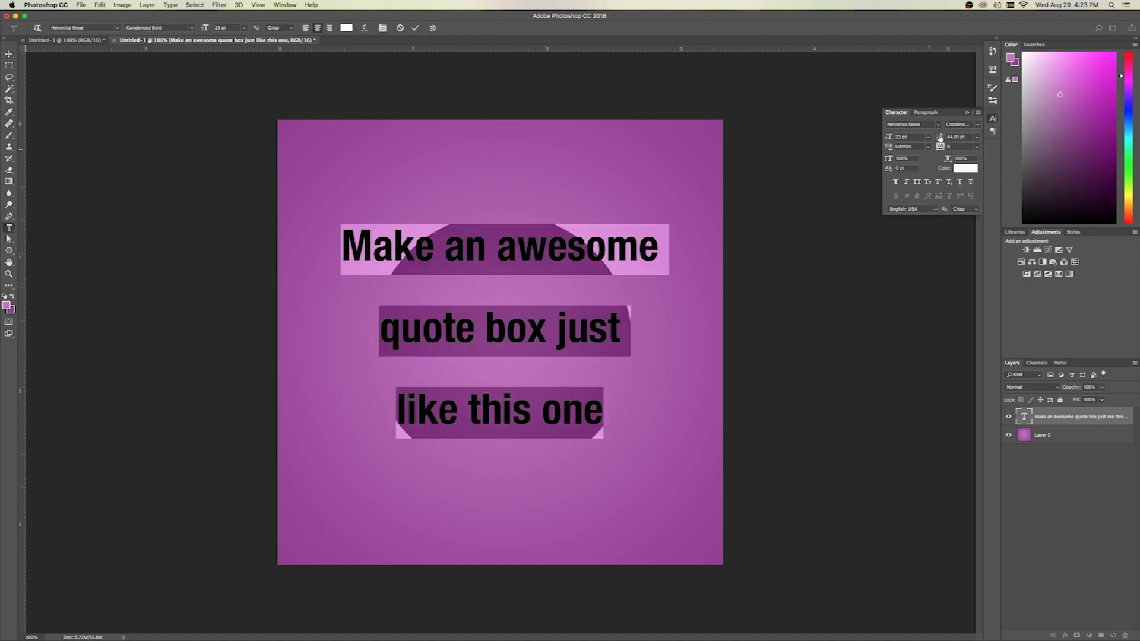
pyautogui.click(938, 125)
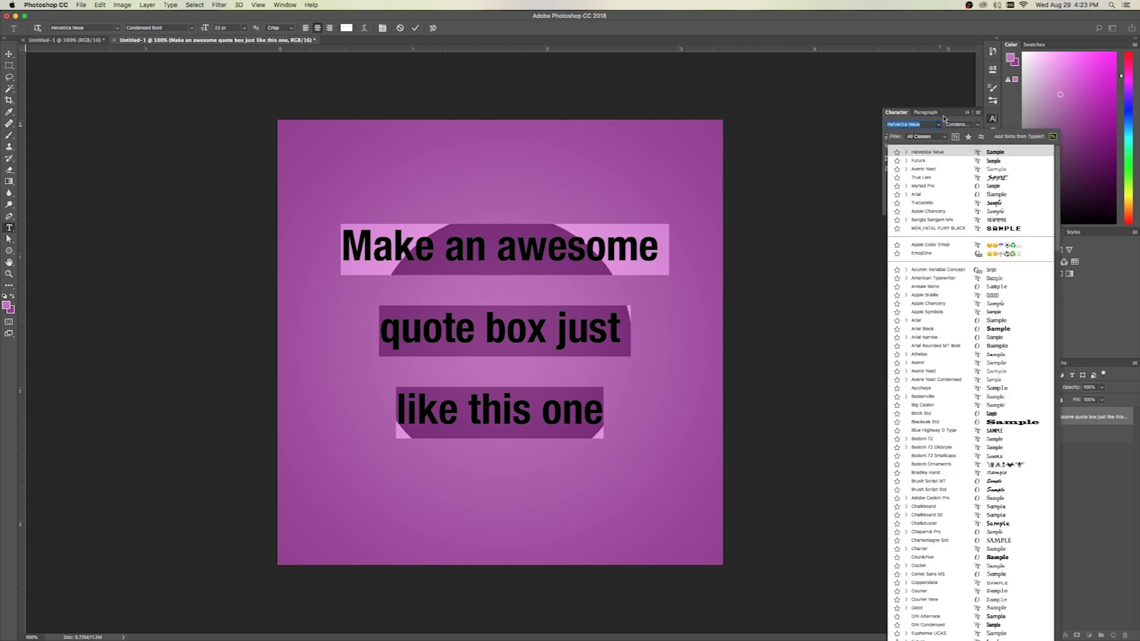
pyautogui.click(944, 118)
pyautogui.click(982, 126)
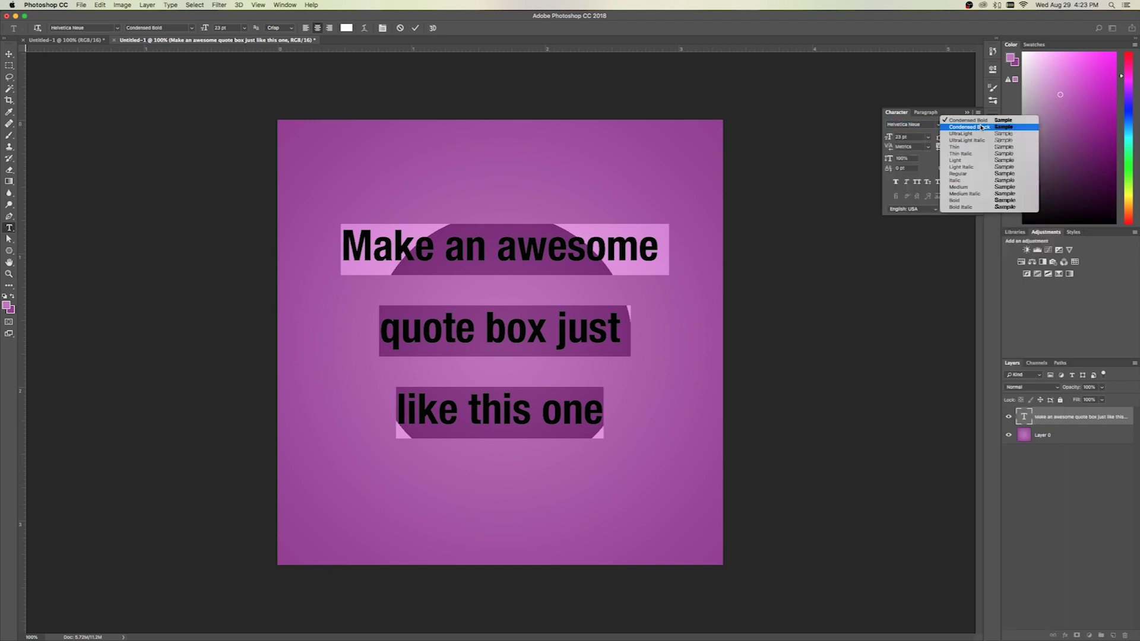
pyautogui.click(954, 201)
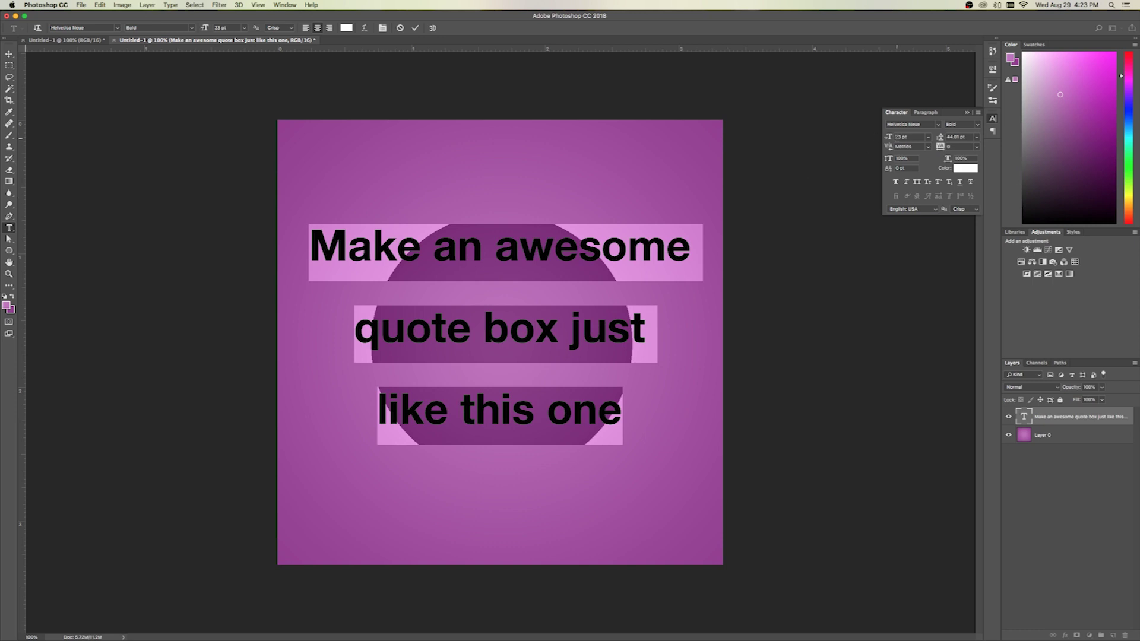
pyautogui.moveTo(889, 139); pyautogui.dragTo(932, 144)
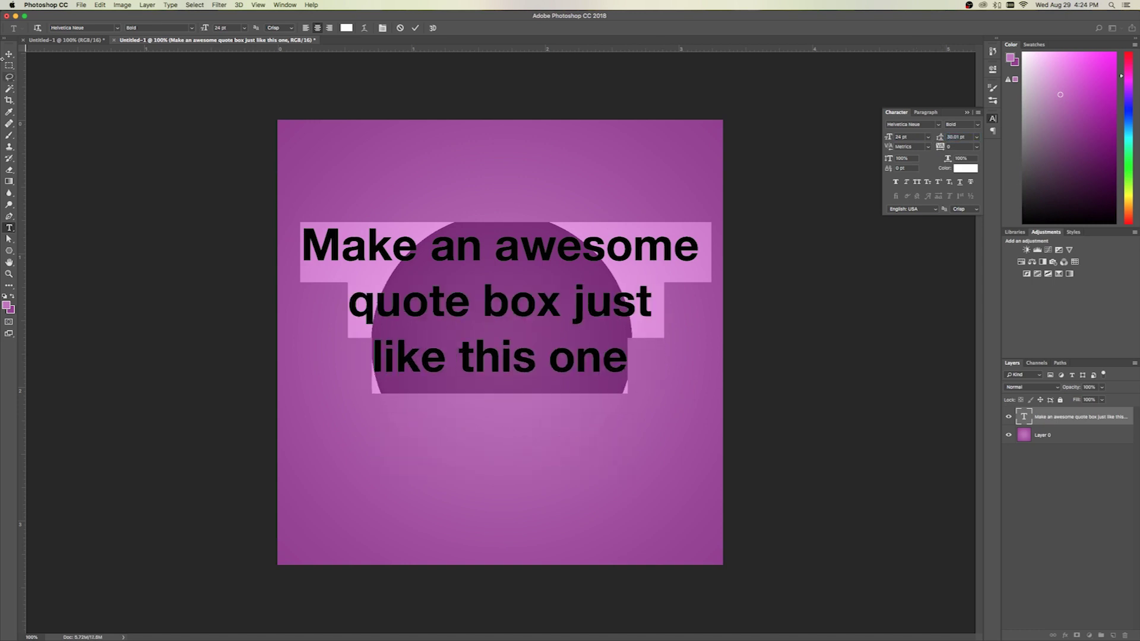
# Step: Commit the text, nudge it slightly down to re-centre it, and deselect the layer
pyautogui.click(9, 53)
pyautogui.moveTo(535, 254); pyautogui.dragTo(534, 278)
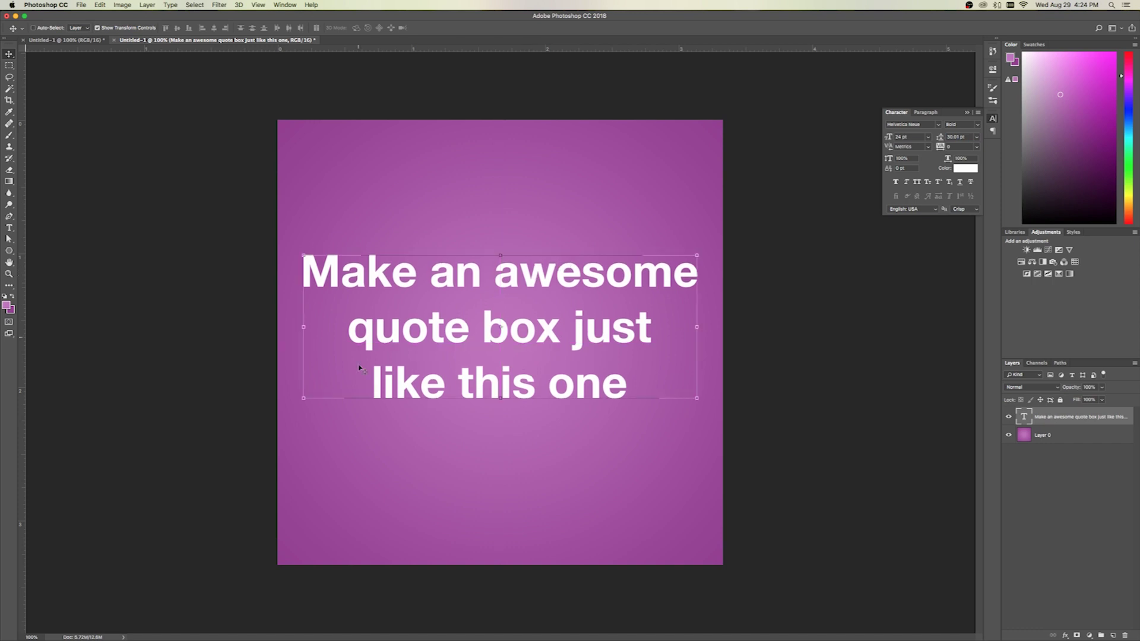
pyautogui.press('super+alt+a')
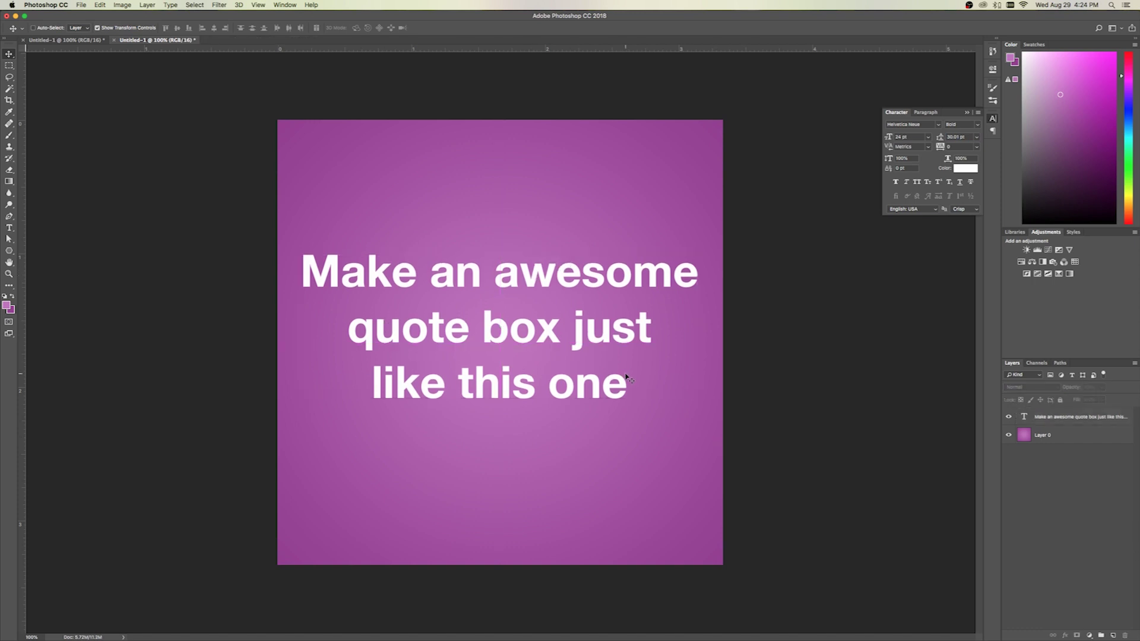
# Step: Add a period after 'one' at the end of the quote
pyautogui.doubleClick(1022, 418)
pyautogui.click(625, 387)
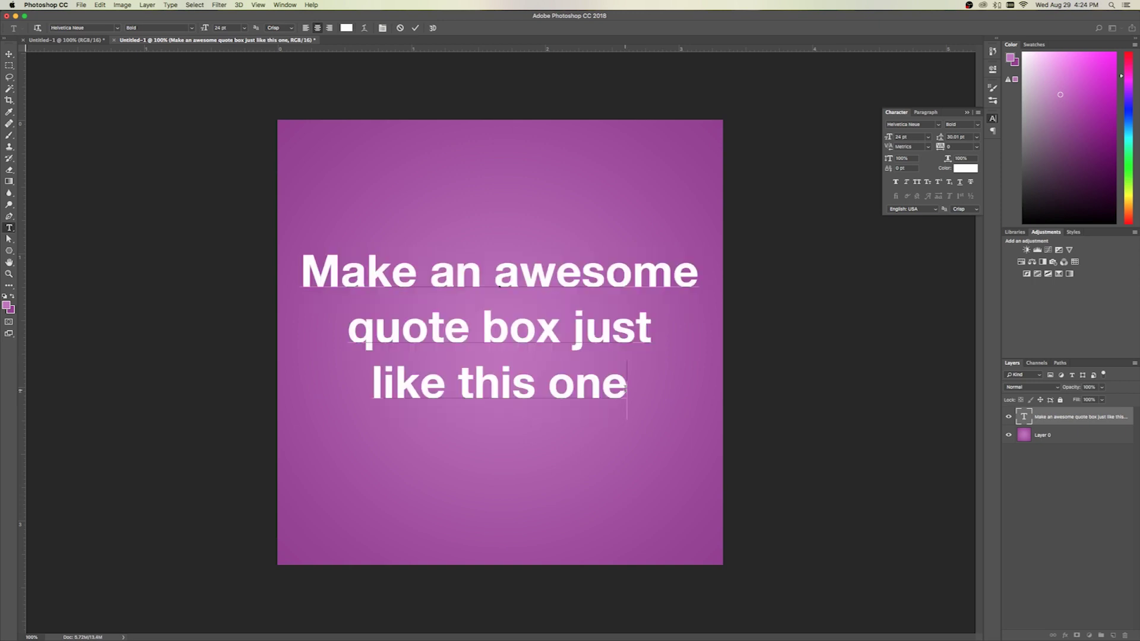
pyautogui.write('.')
pyautogui.press('super+Return')
pyautogui.press('v')
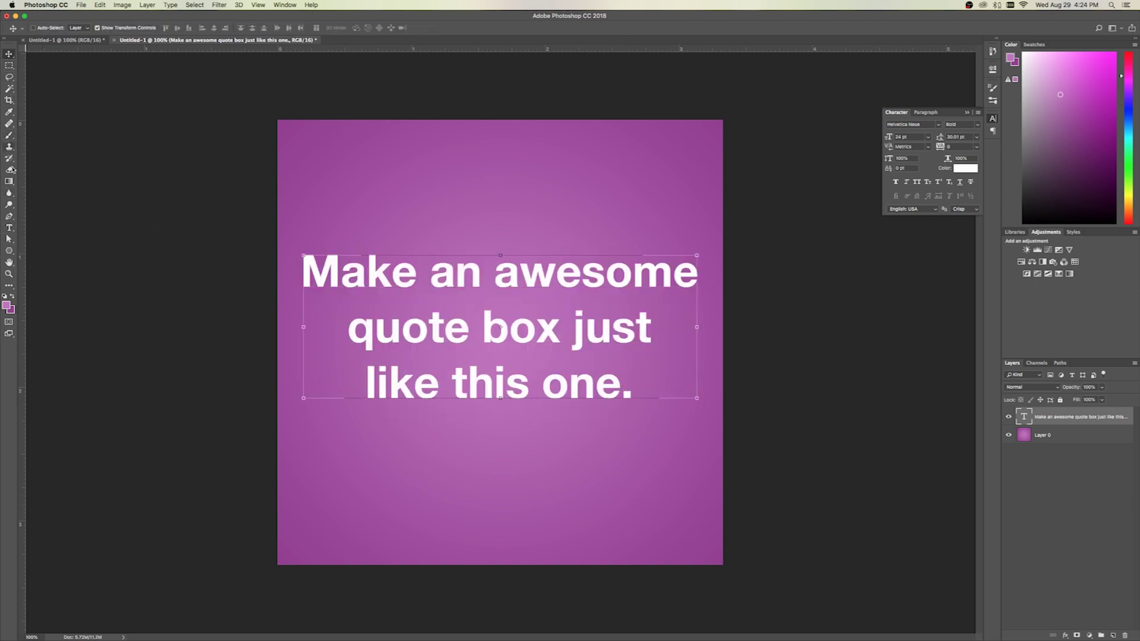
pyautogui.click(9, 230)
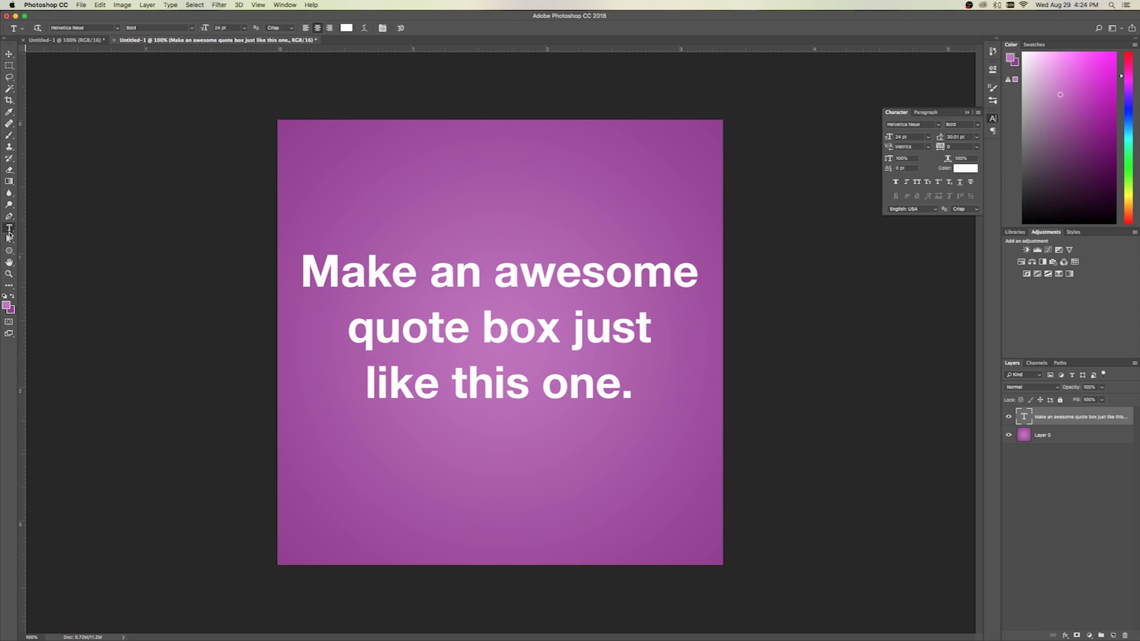
pyautogui.click(387, 518)
pyautogui.write('-Adam Rahn')
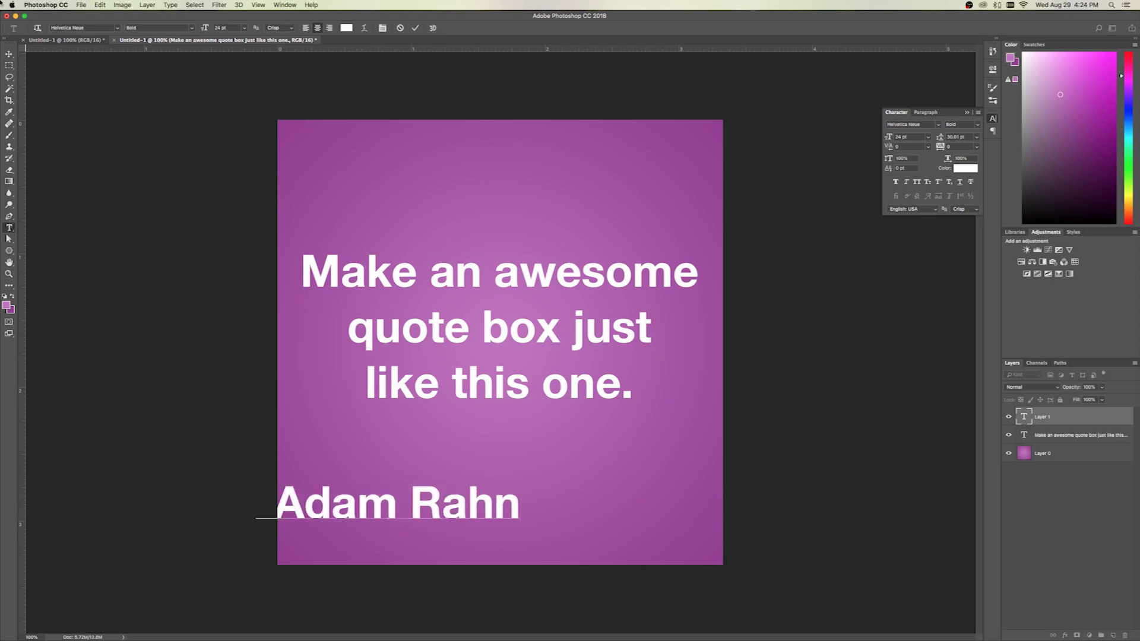
pyautogui.click(9, 52)
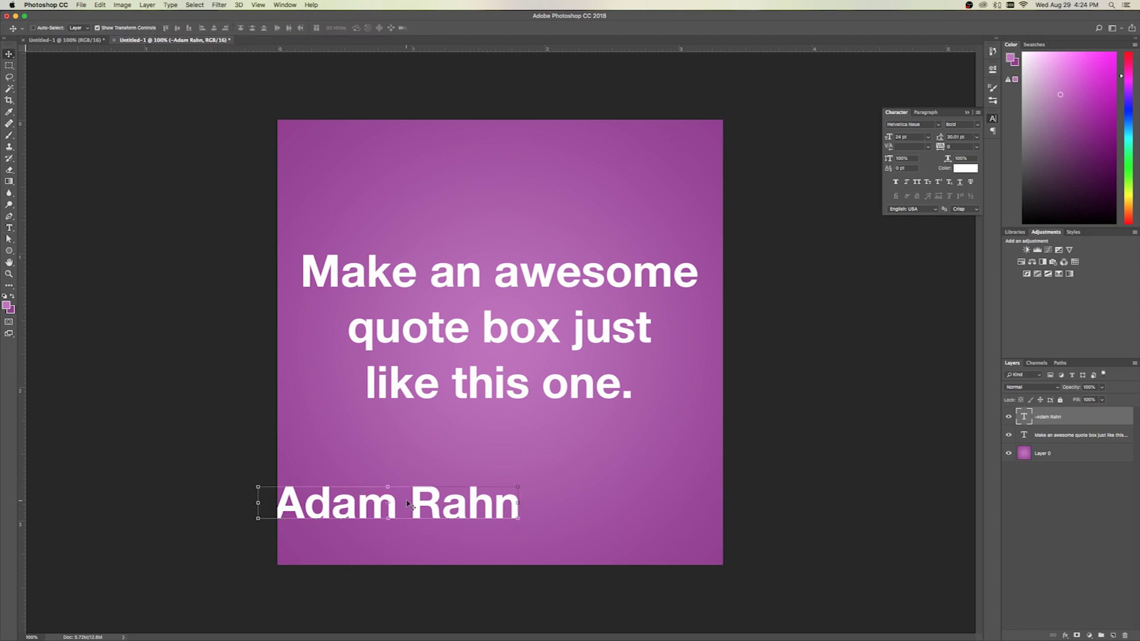
pyautogui.moveTo(408, 504); pyautogui.dragTo(525, 519)
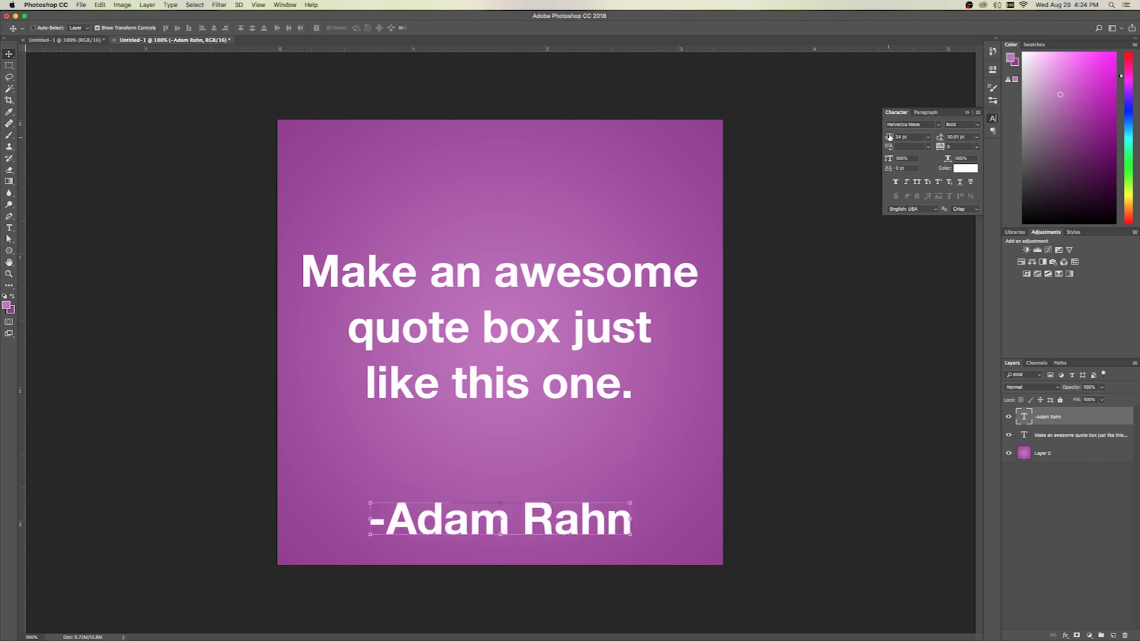
pyautogui.moveTo(888, 138); pyautogui.dragTo(447, 567)
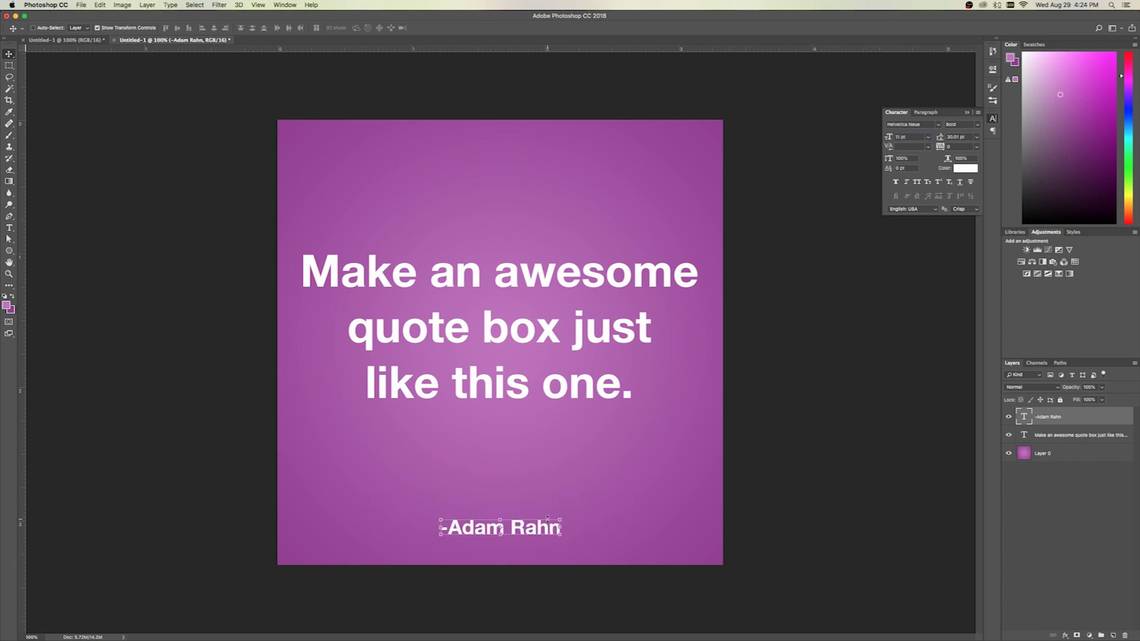
pyautogui.click(1054, 502)
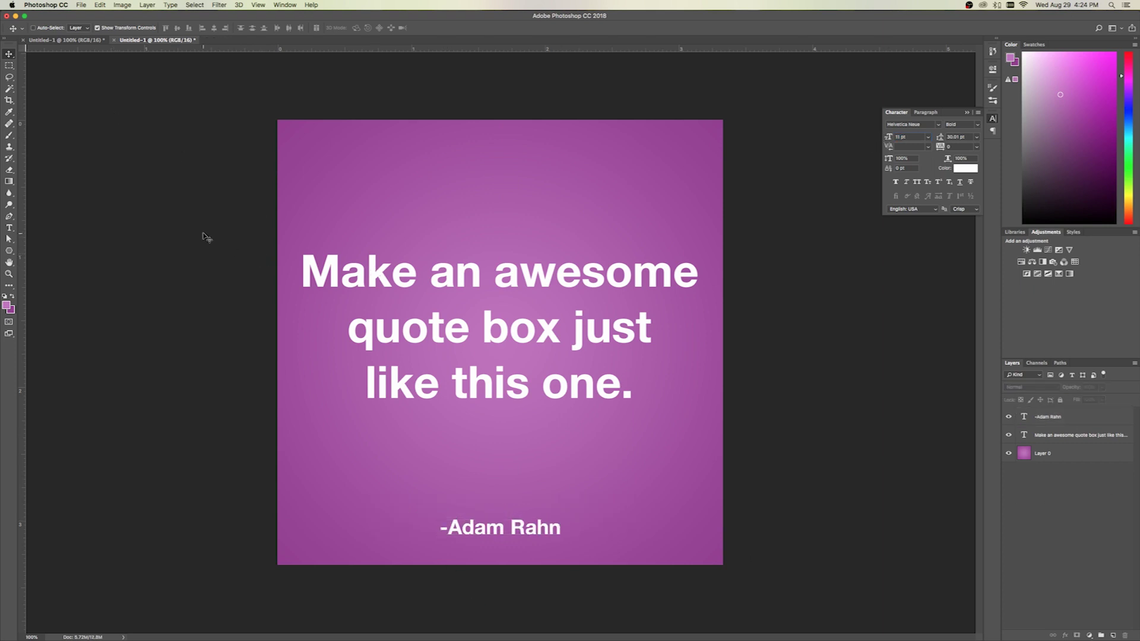
pyautogui.click(1046, 436)
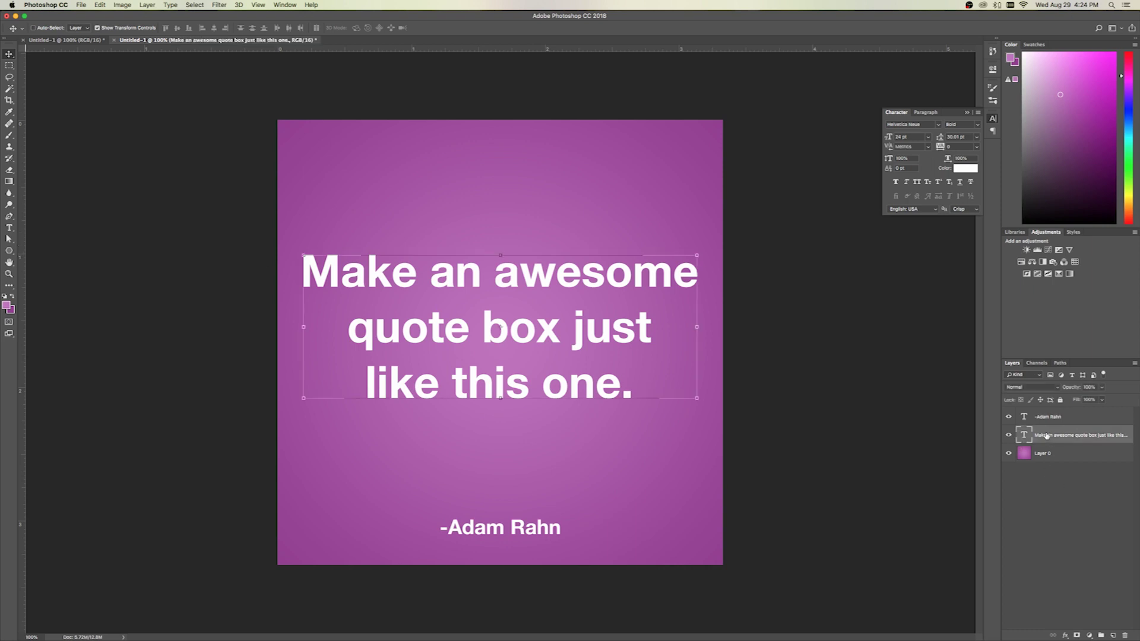
pyautogui.click(1025, 510)
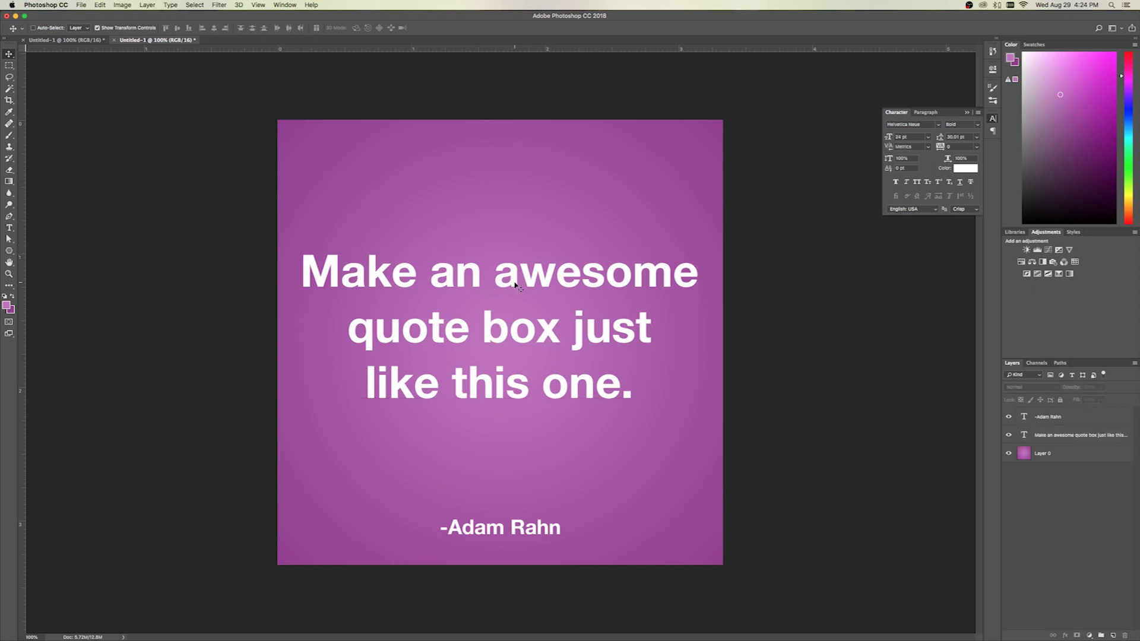
# Step: Type an opening quotation mark “ near the top and move it down toward the quote
pyautogui.click(9, 228)
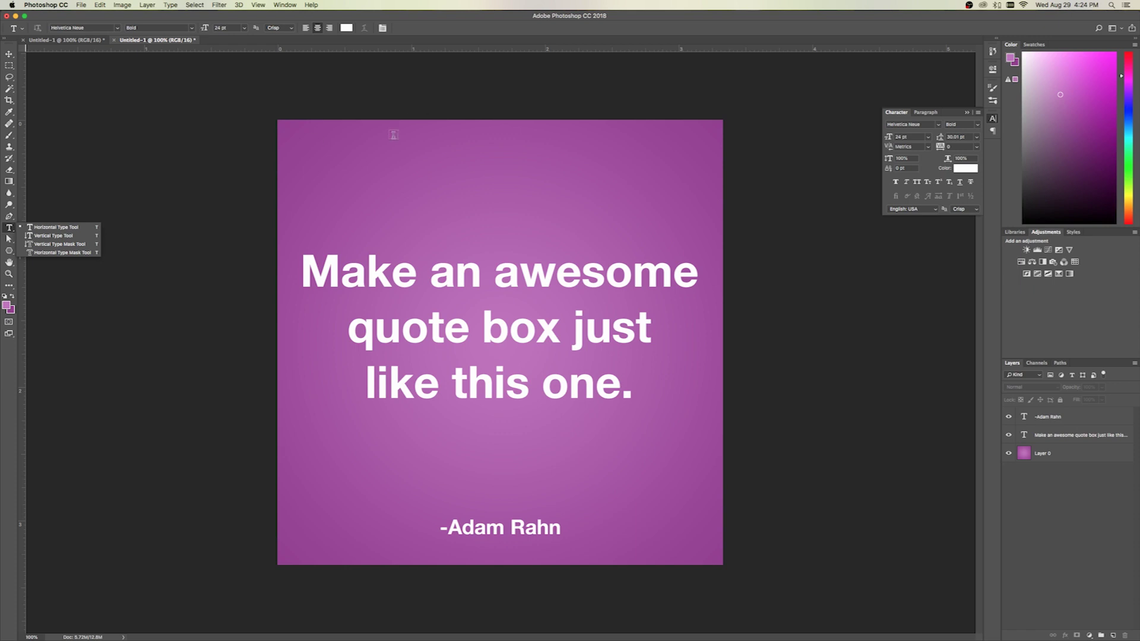
pyautogui.click(349, 151)
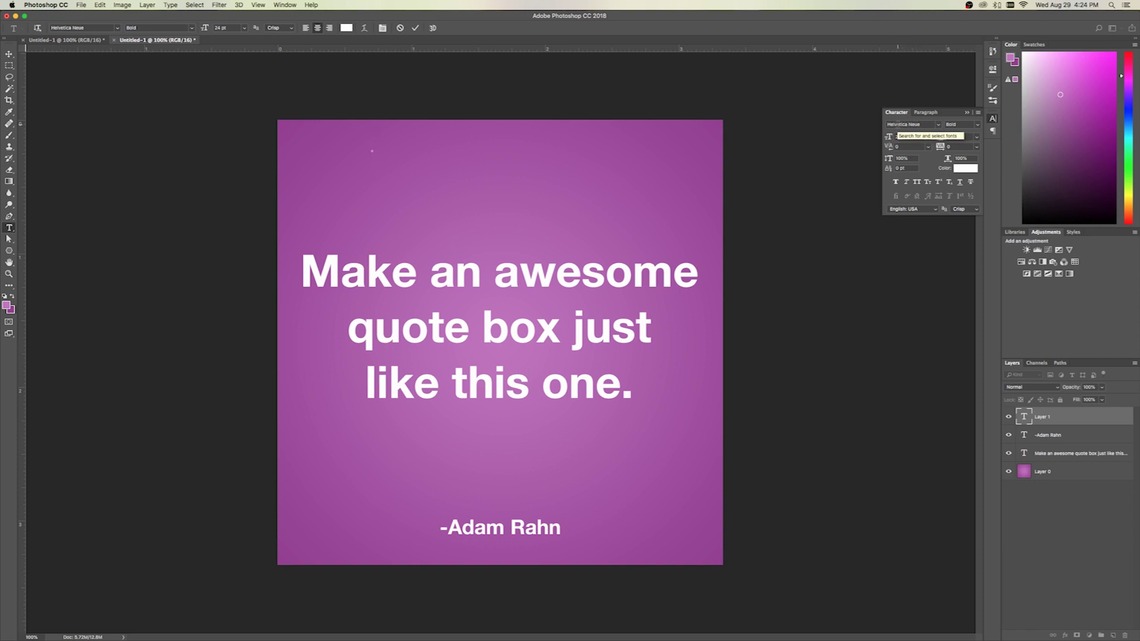
pyautogui.write('“')
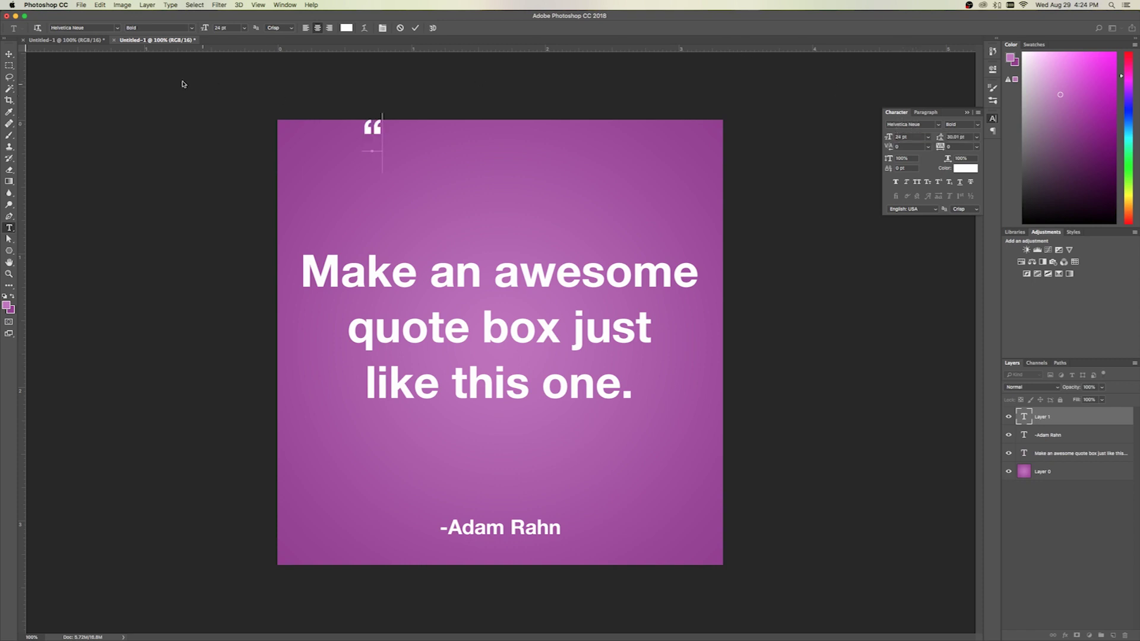
pyautogui.click(9, 55)
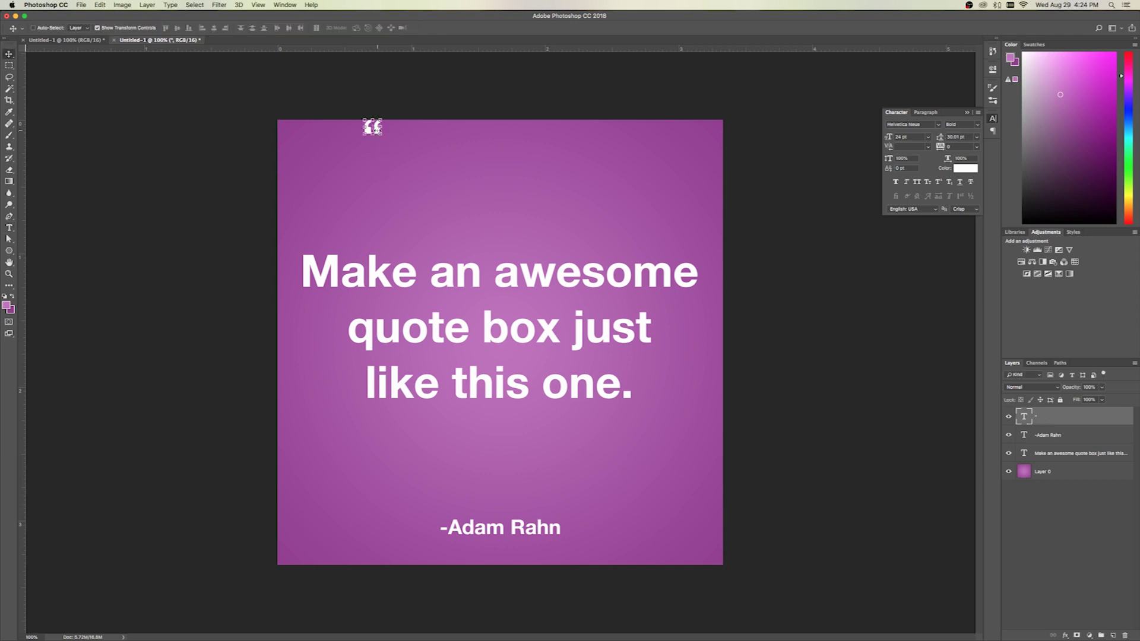
pyautogui.hotkey('ctrl', 't')
pyautogui.moveTo(376, 130); pyautogui.dragTo(369, 201)
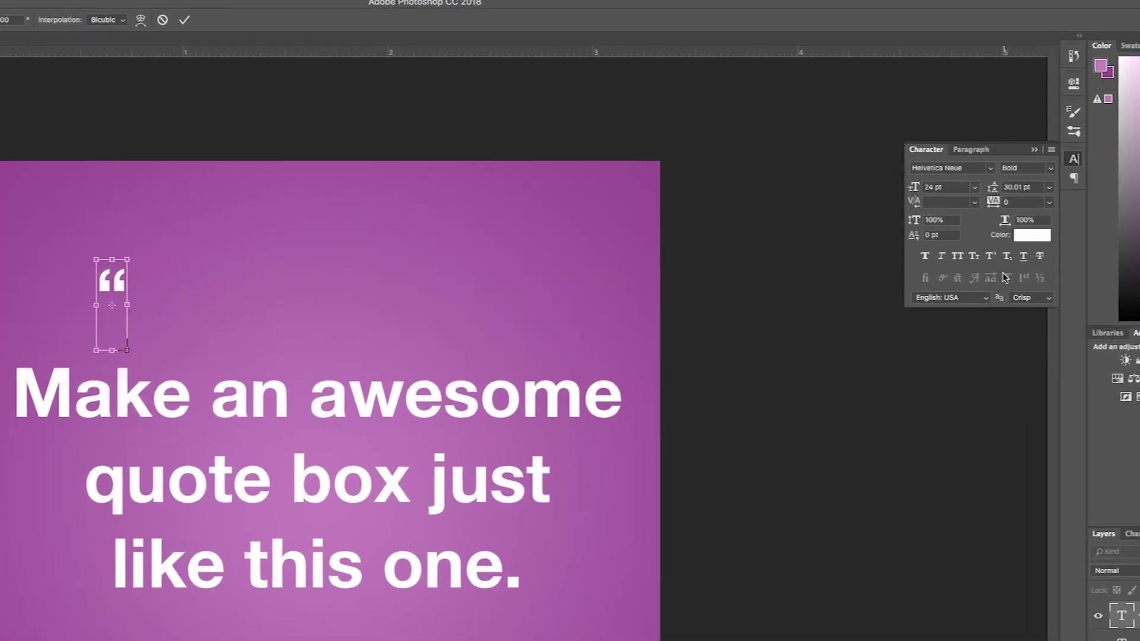
pyautogui.press('Return')
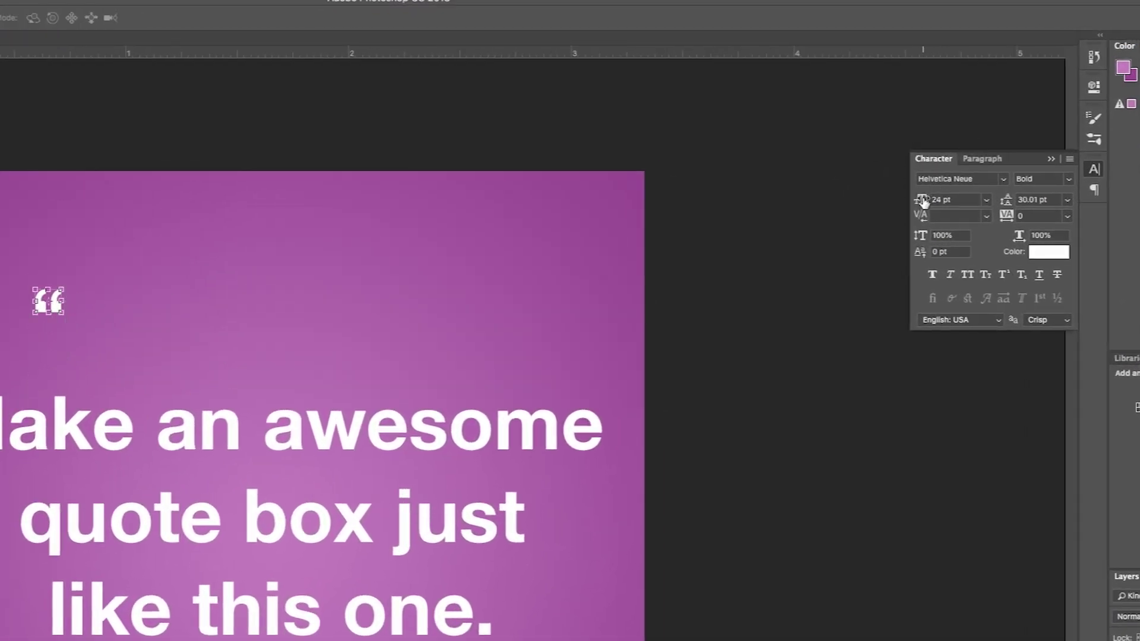
# Step: Resize the quotation mark to 200 pt and place it over the quote's first line
pyautogui.click(950, 200)
pyautogui.write('106')
pyautogui.press('Return')
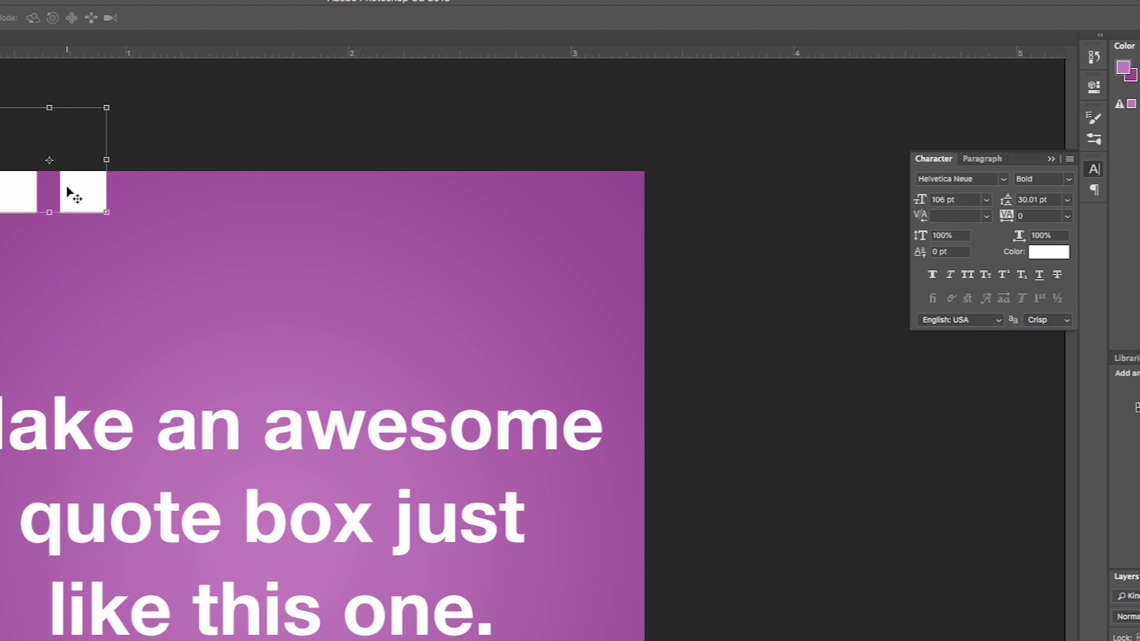
pyautogui.moveTo(71, 190); pyautogui.dragTo(213, 507)
pyautogui.moveTo(919, 200); pyautogui.dragTo(1065, 208)
pyautogui.moveTo(232, 102); pyautogui.dragTo(219, 530)
pyautogui.moveTo(919, 200); pyautogui.dragTo(897, 205)
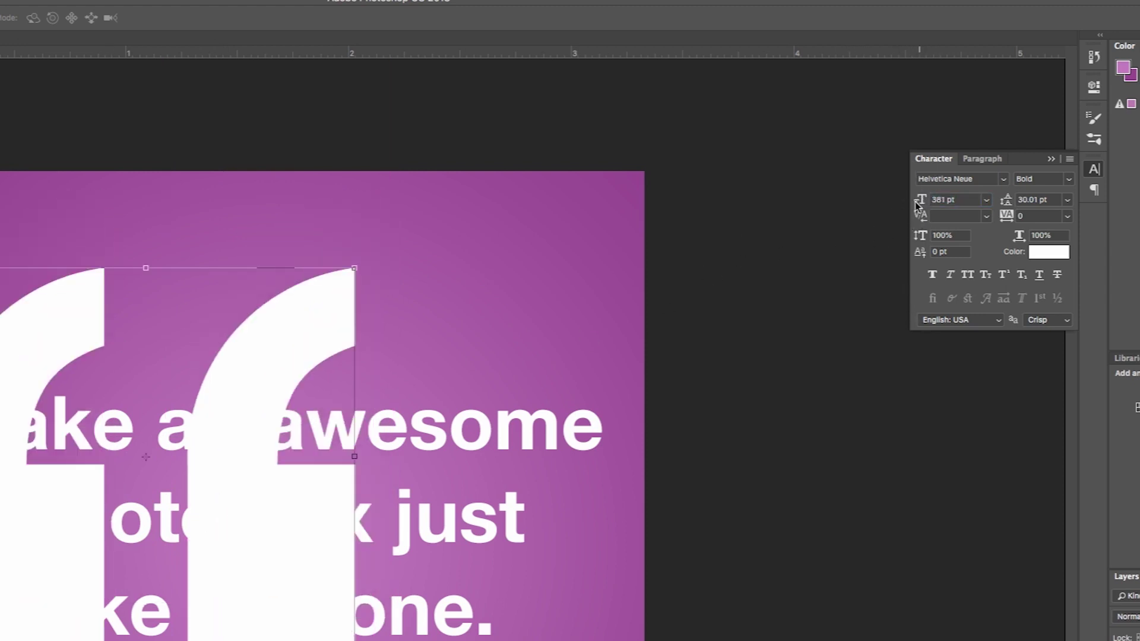
pyautogui.moveTo(919, 200); pyautogui.dragTo(834, 204)
pyautogui.click(949, 200)
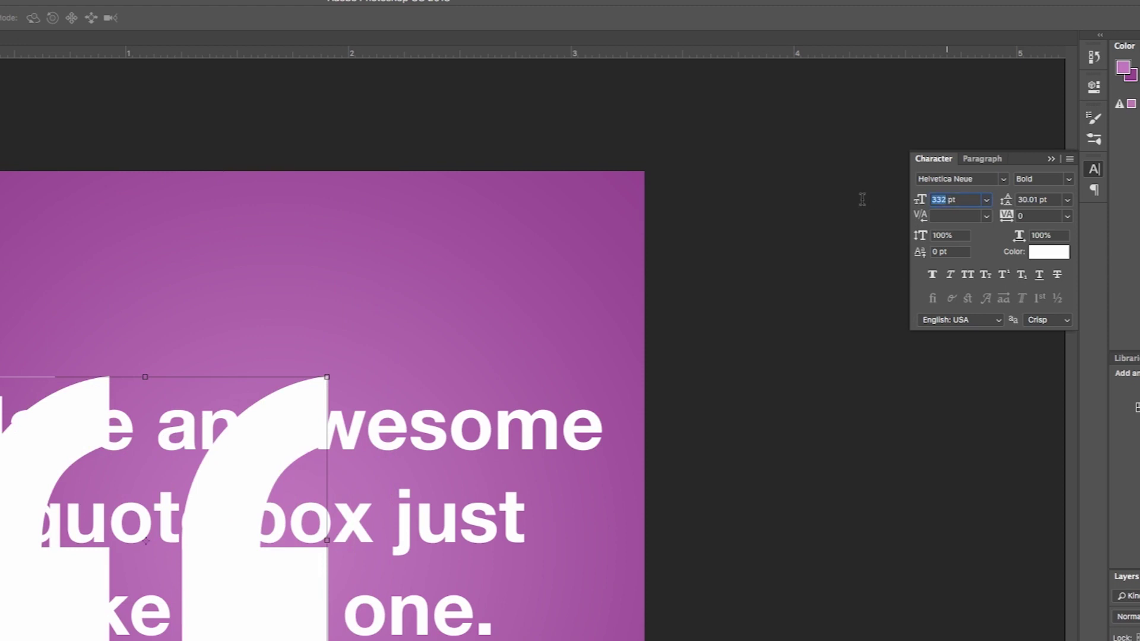
pyautogui.write('200')
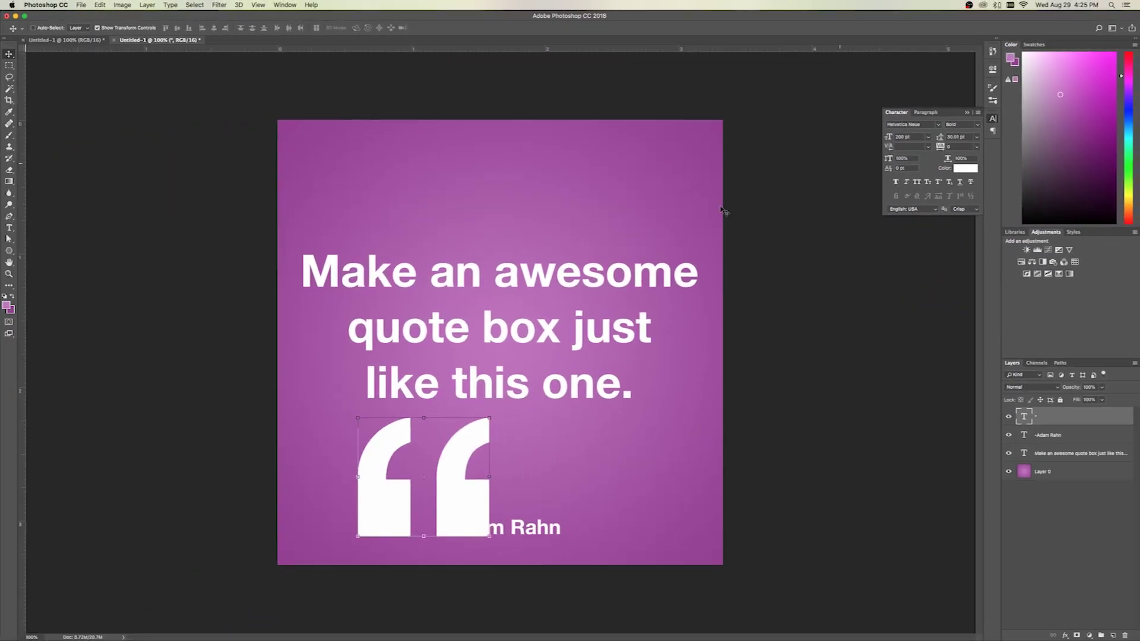
pyautogui.moveTo(465, 457); pyautogui.dragTo(405, 221)
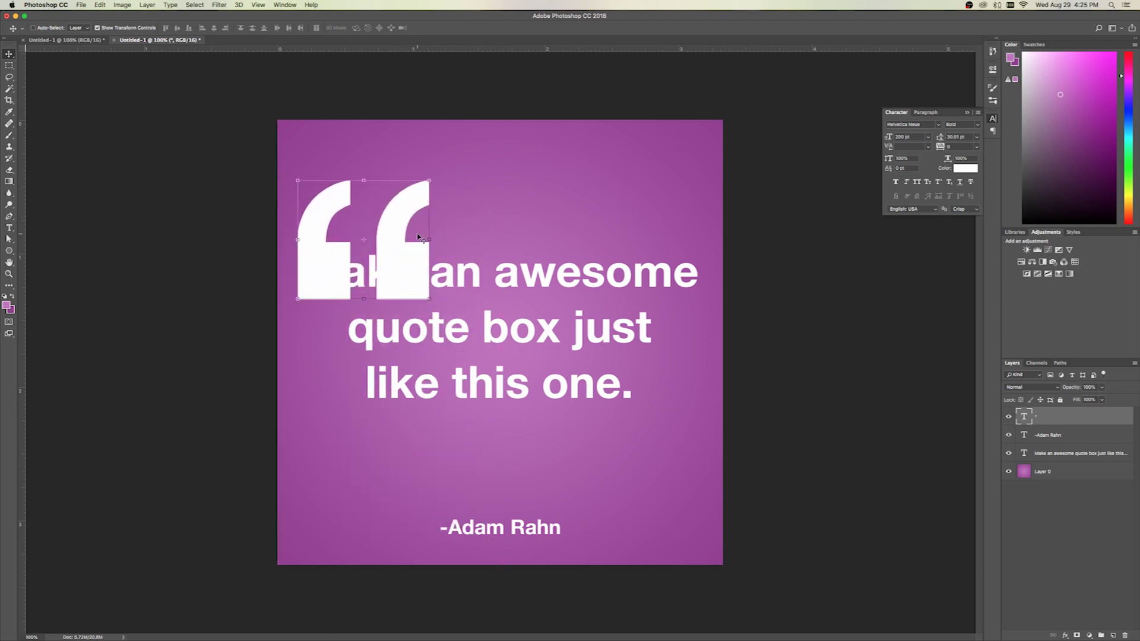
pyautogui.click(966, 169)
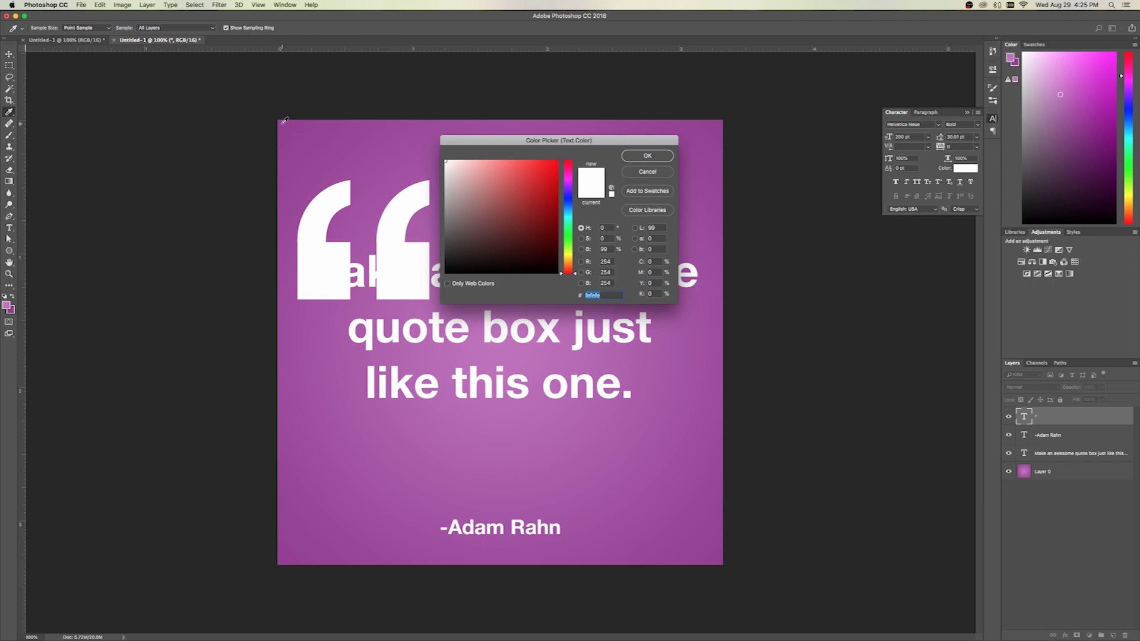
# Step: Colour the quotation mark dark purple #682067
pyautogui.click(285, 121)
pyautogui.click(523, 226)
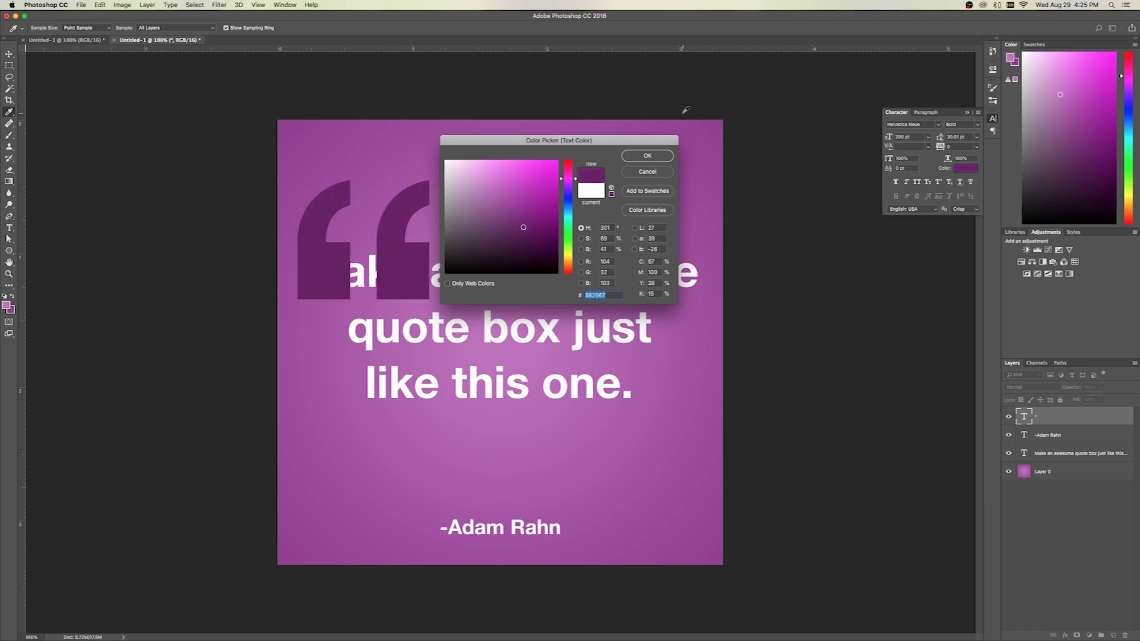
pyautogui.click(648, 156)
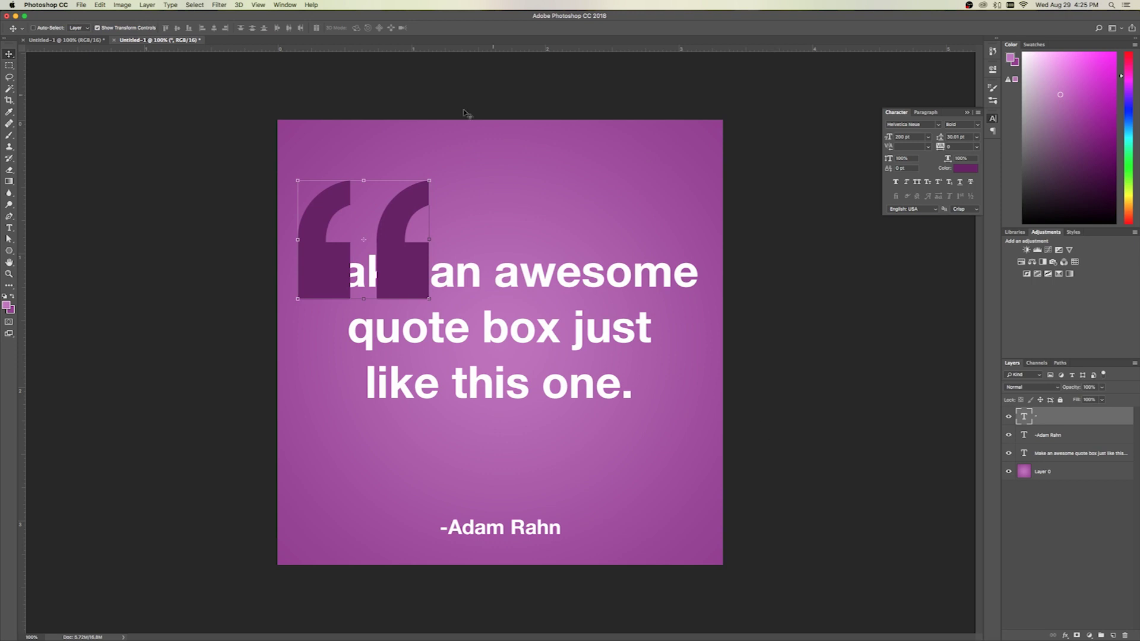
pyautogui.press('alt+super+a')
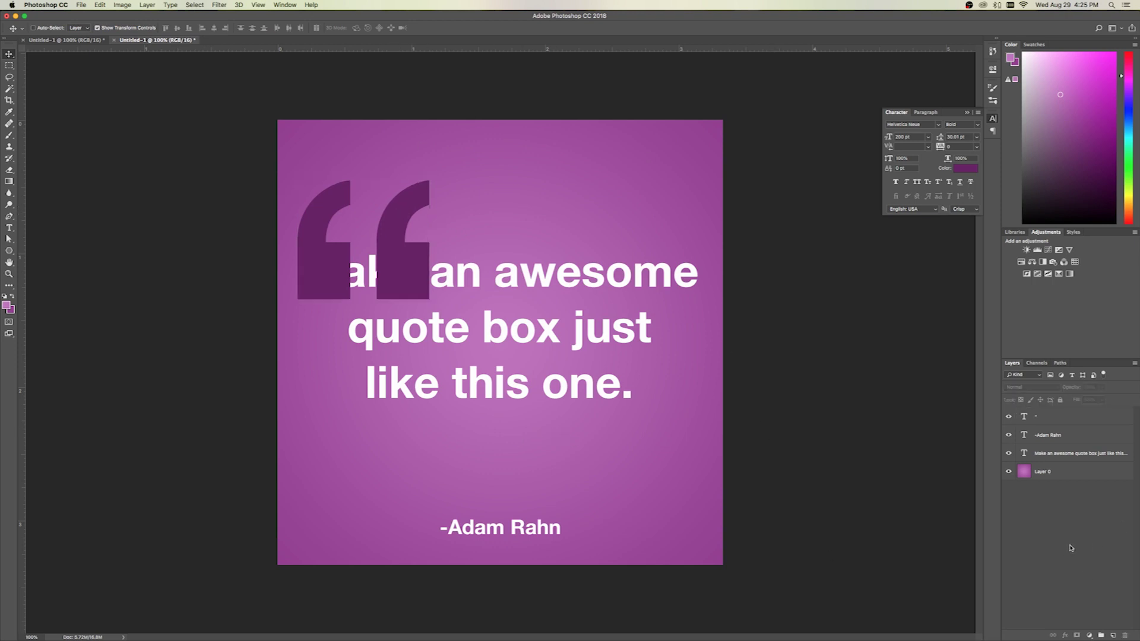
# Step: Move the quote-mark layer beneath the quote text, set it to Darken, and lower opacity to about 18%
pyautogui.click(1060, 417)
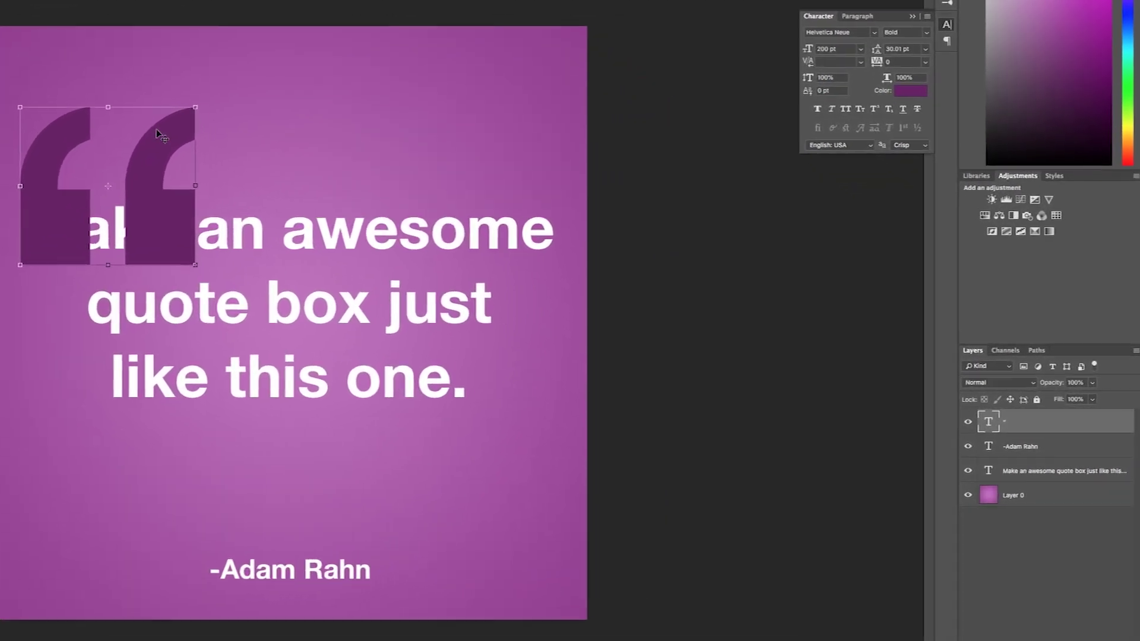
pyautogui.moveTo(1009, 424); pyautogui.dragTo(926, 475)
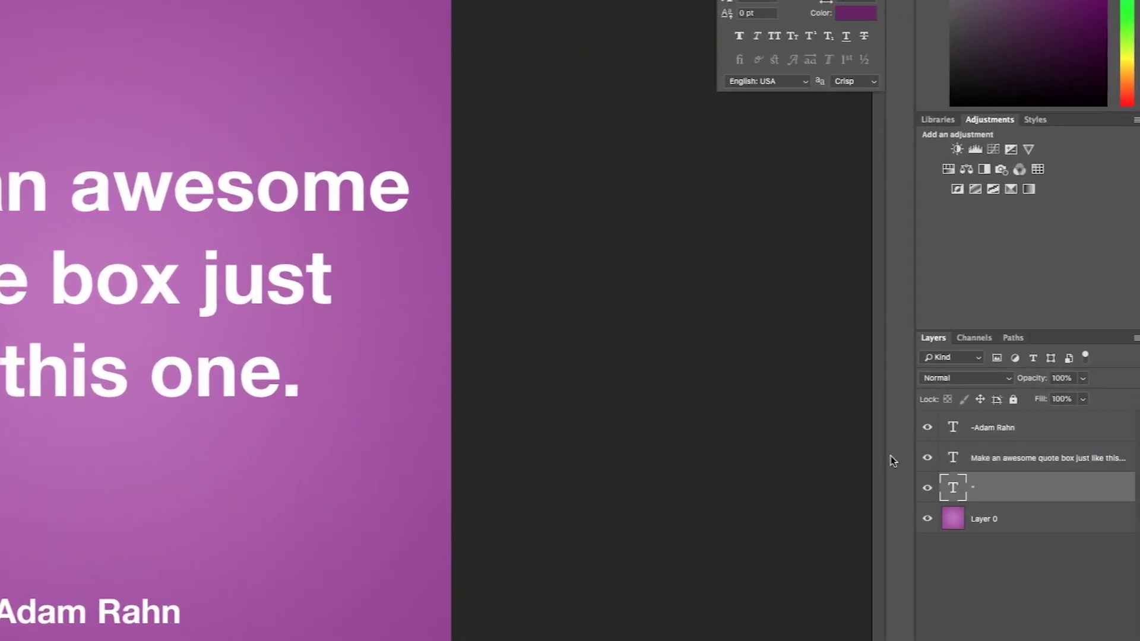
pyautogui.click(1006, 379)
pyautogui.click(956, 409)
pyautogui.moveTo(1032, 378)
pyautogui.mouseDown()
pyautogui.moveTo(997, 380)
pyautogui.moveTo(1024, 385)
pyautogui.moveTo(1015, 384)
pyautogui.mouseUp()
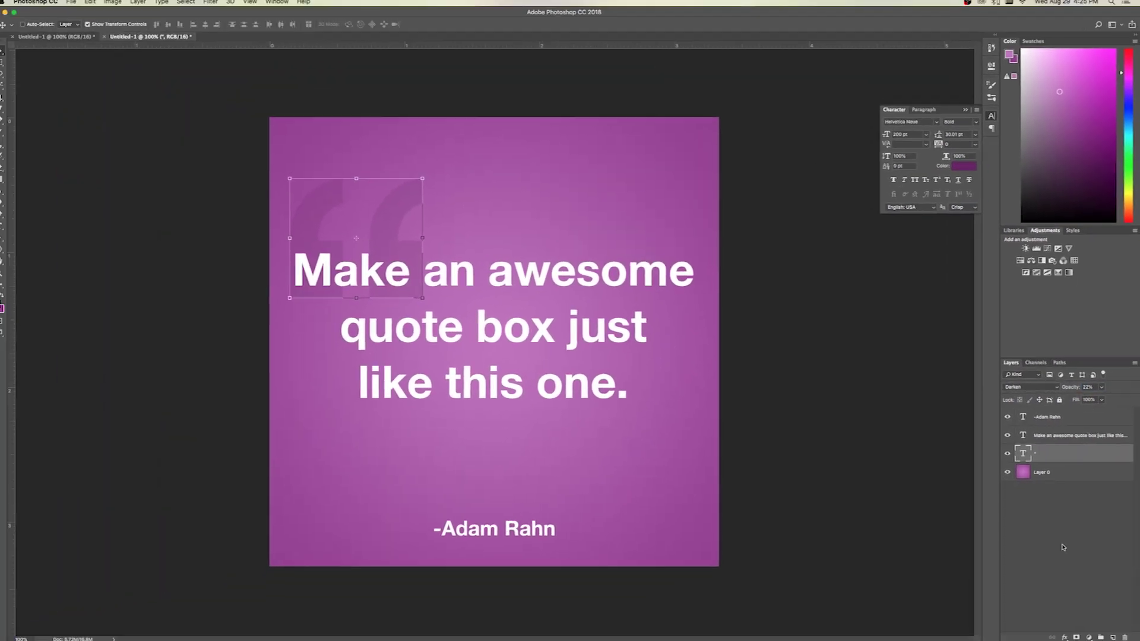
pyautogui.keyDown('super'); pyautogui.click(1003, 468); pyautogui.keyUp('super')
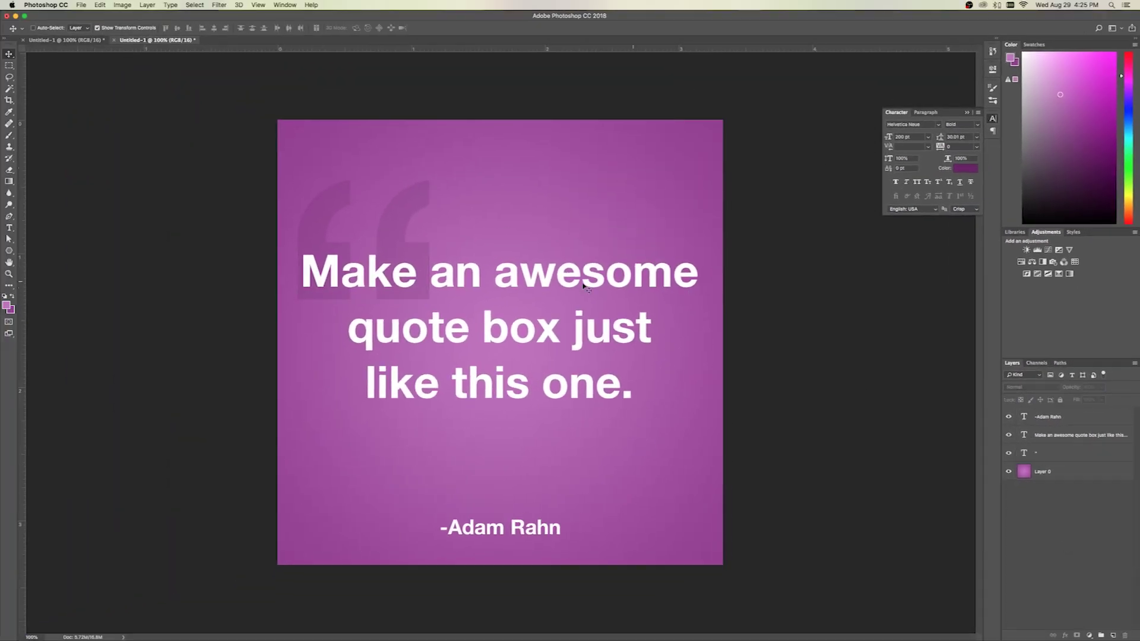
# Step: Duplicate the quote-mark layer and rotate the copy 180° into a closing mark at the lower right
pyautogui.click(1024, 454)
pyautogui.rightClick(1046, 454)
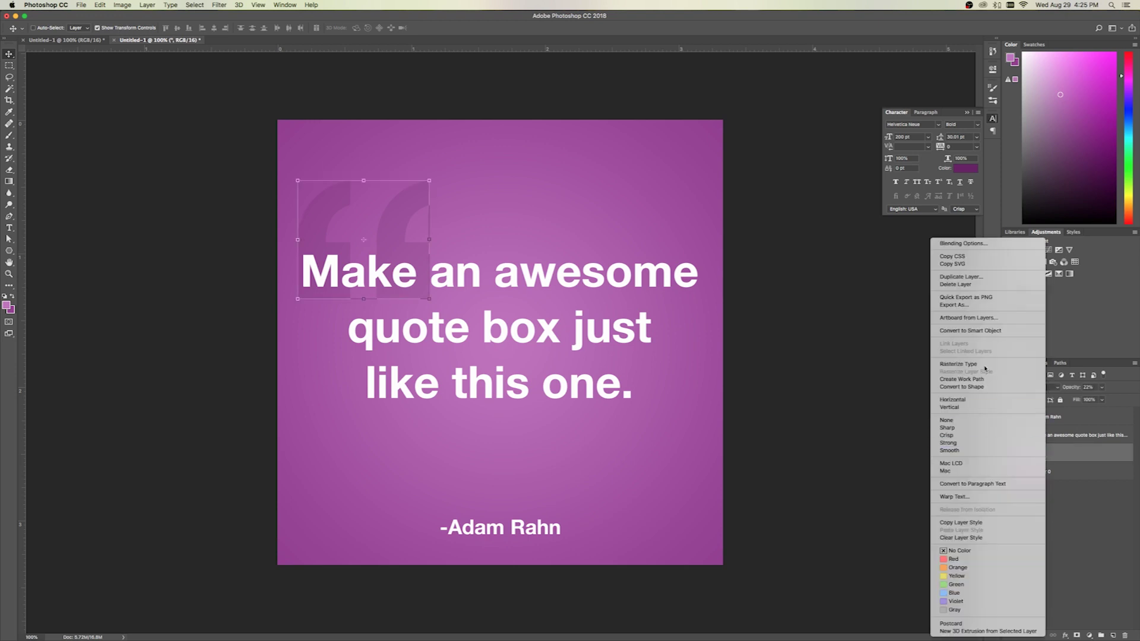
pyautogui.click(960, 277)
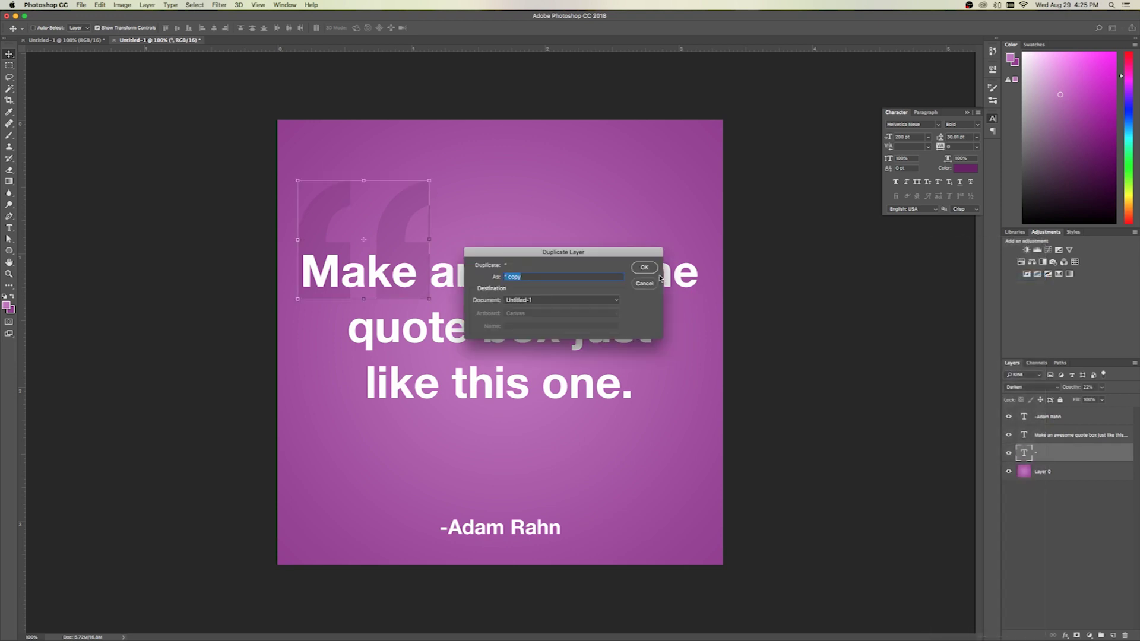
pyautogui.click(646, 267)
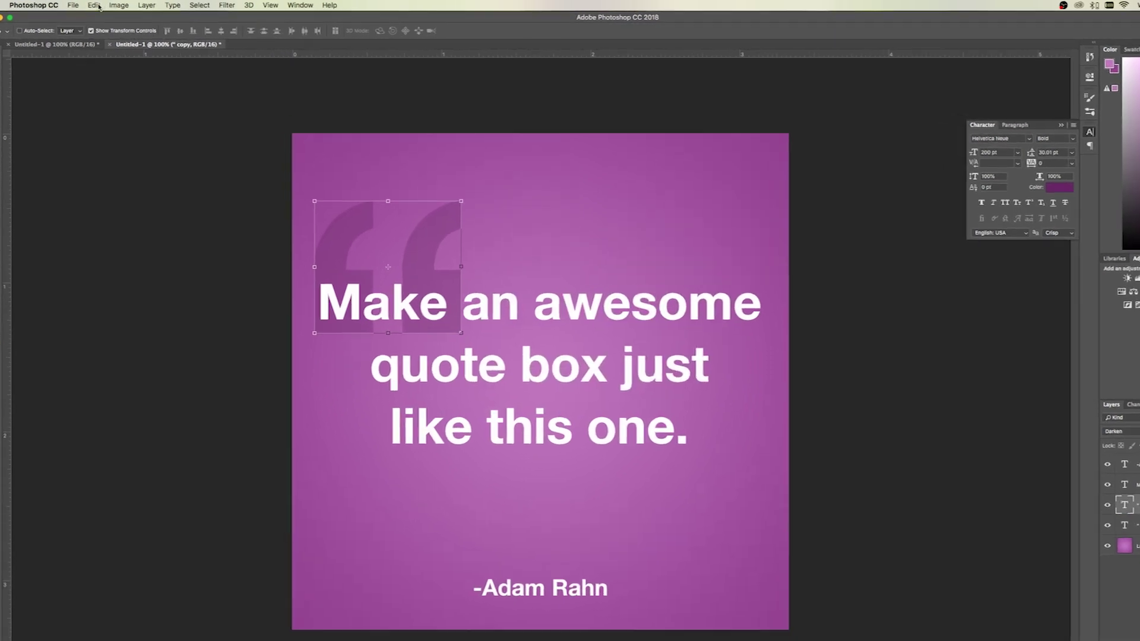
pyautogui.click(100, 5)
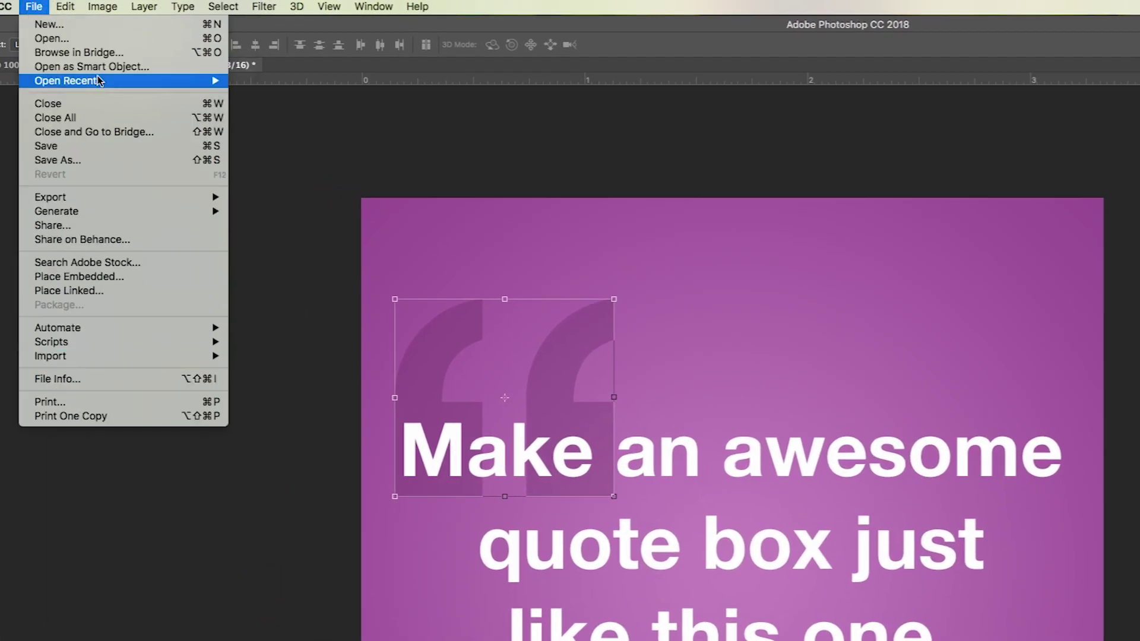
pyautogui.moveTo(112, 336)
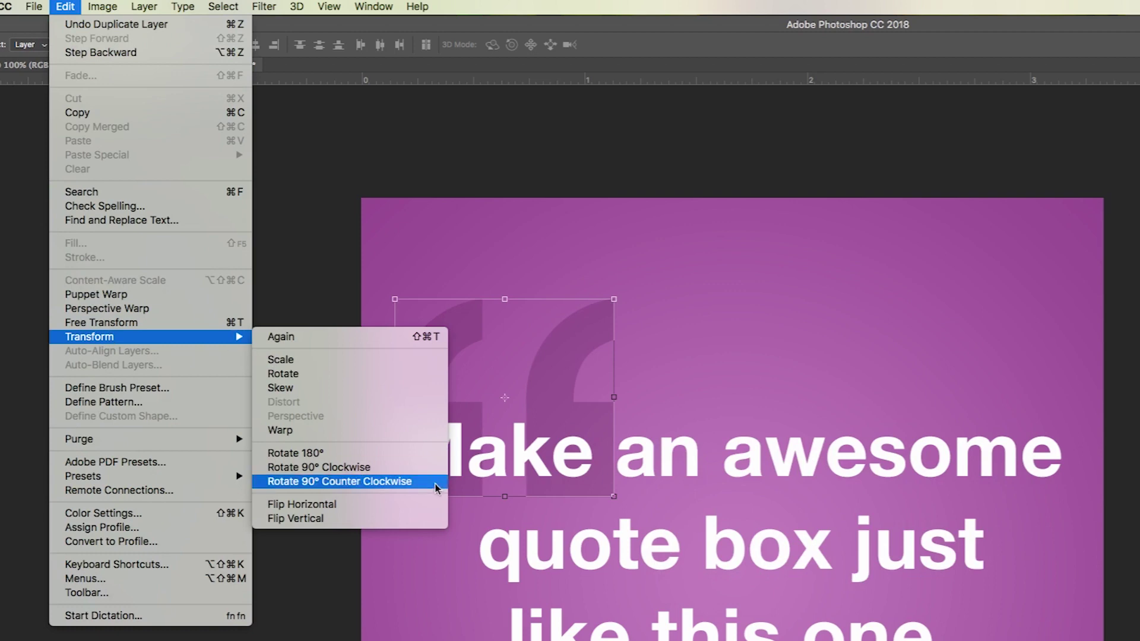
pyautogui.click(383, 450)
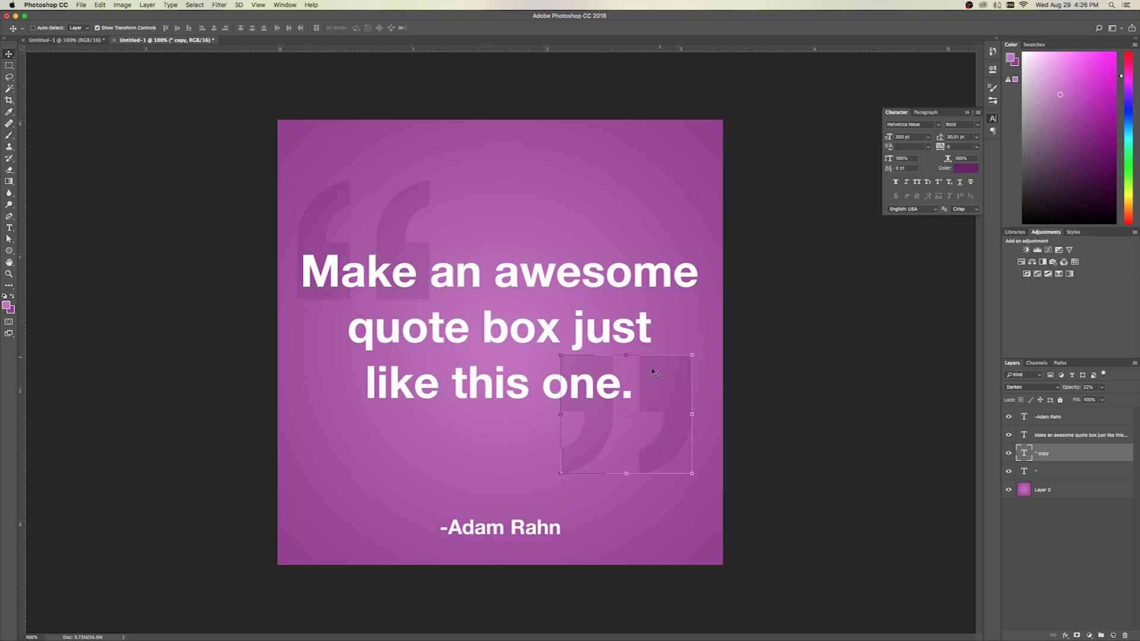
pyautogui.moveTo(663, 402); pyautogui.dragTo(669, 399)
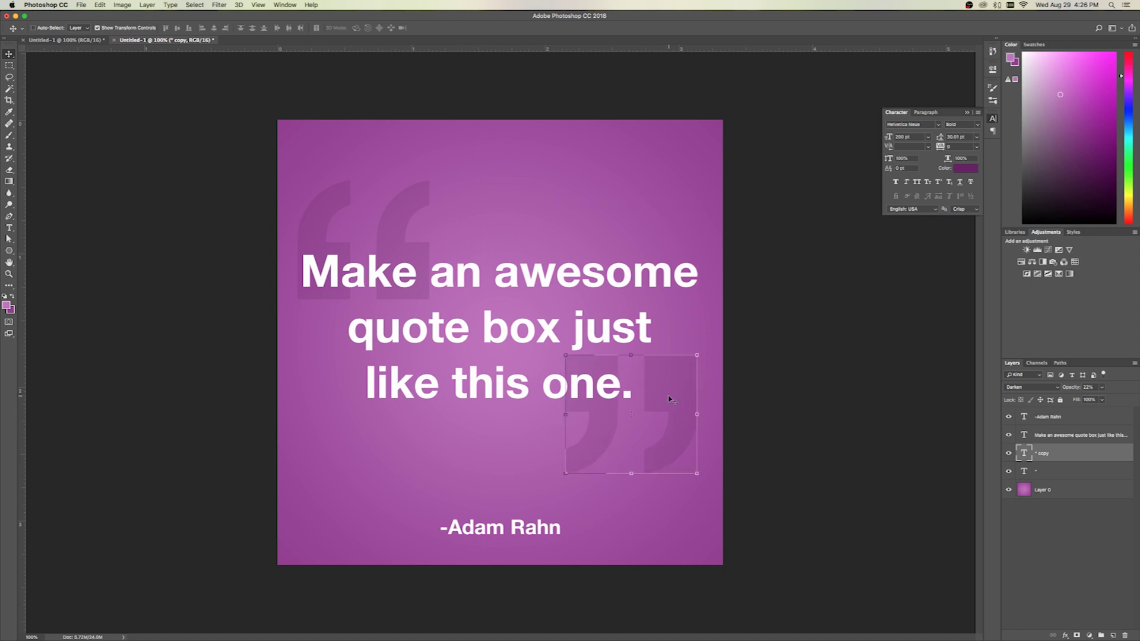
pyautogui.click(1081, 583)
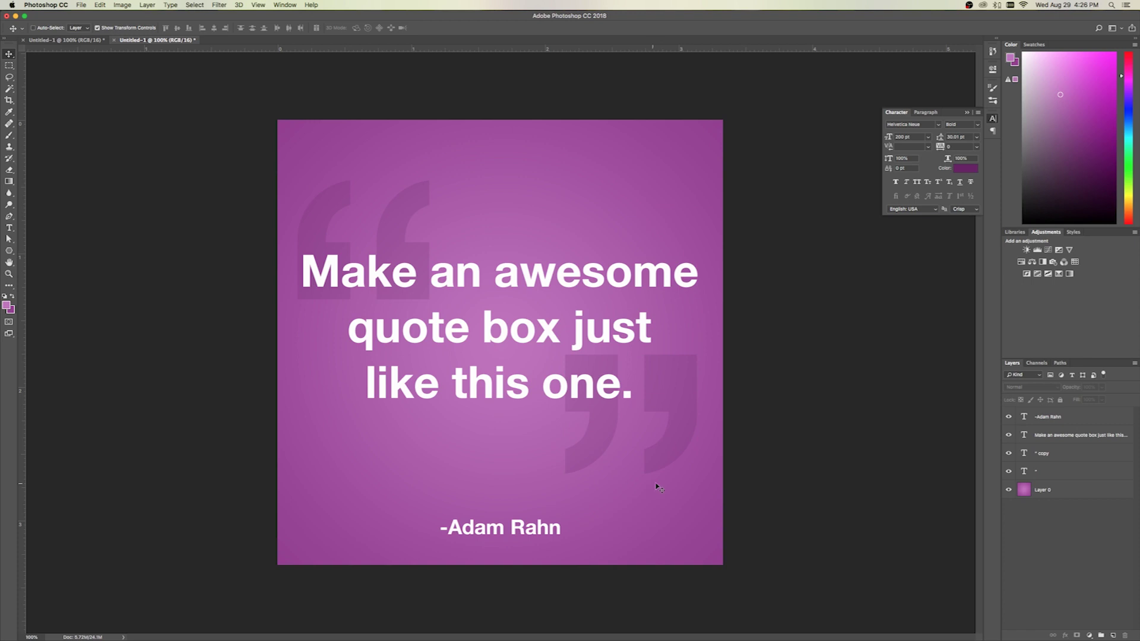
# Step: Select both quote-mark layers and shift them slightly to the right
pyautogui.click(1036, 455)
pyautogui.keyDown('shift'); pyautogui.click(1022, 474); pyautogui.keyUp('shift')
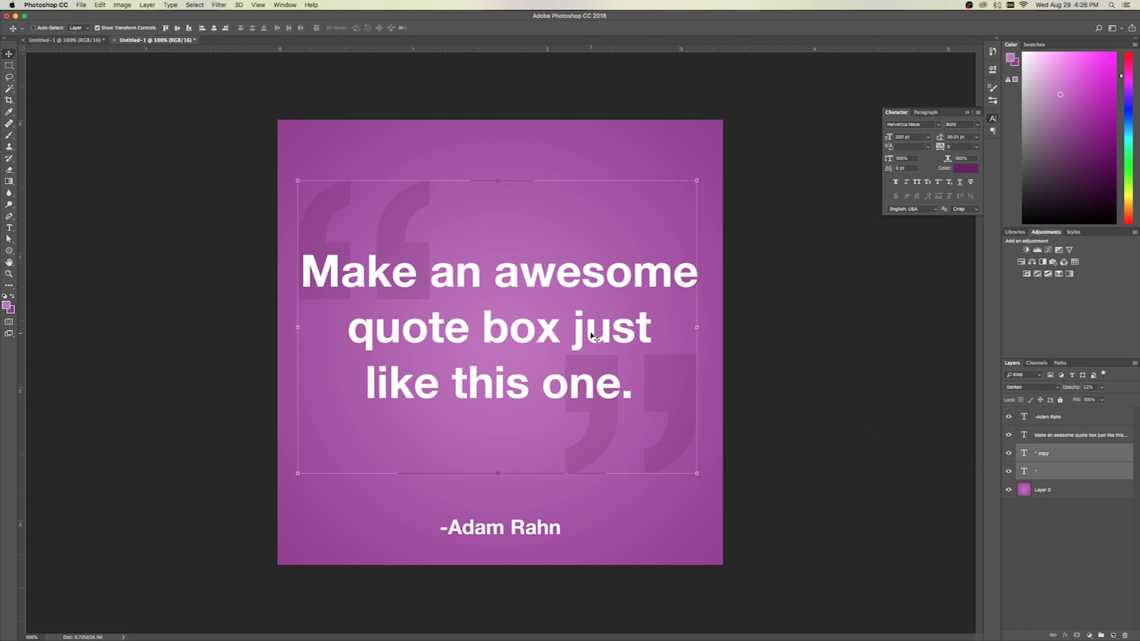
pyautogui.moveTo(671, 386); pyautogui.dragTo(673, 391)
pyautogui.moveTo(678, 389); pyautogui.dragTo(682, 388)
pyautogui.click(1069, 545)
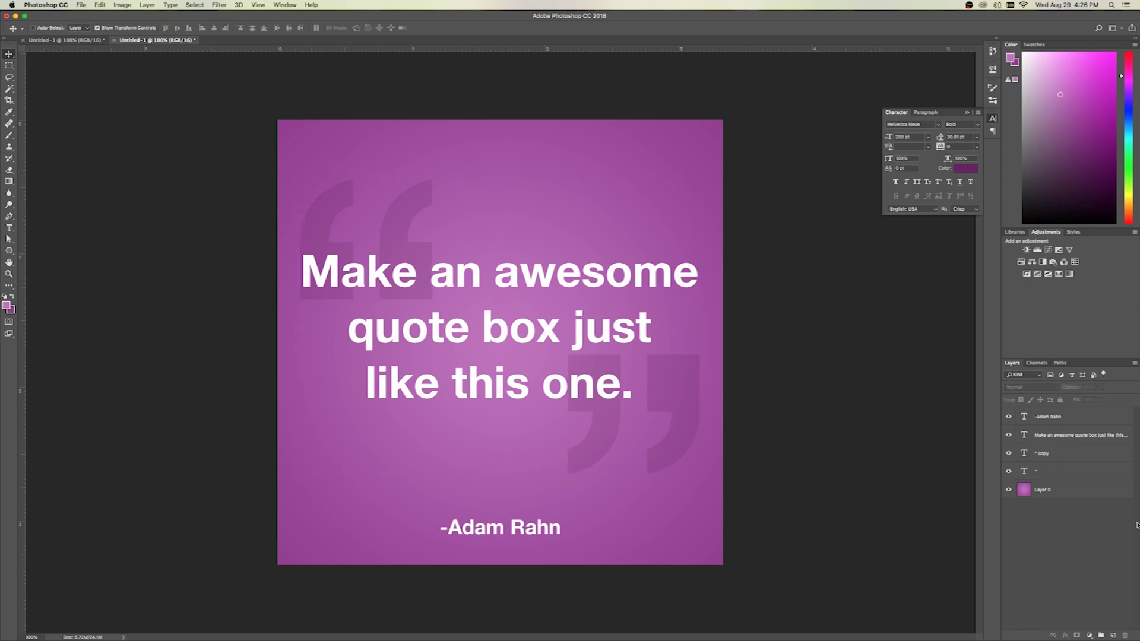
pyautogui.click(1038, 436)
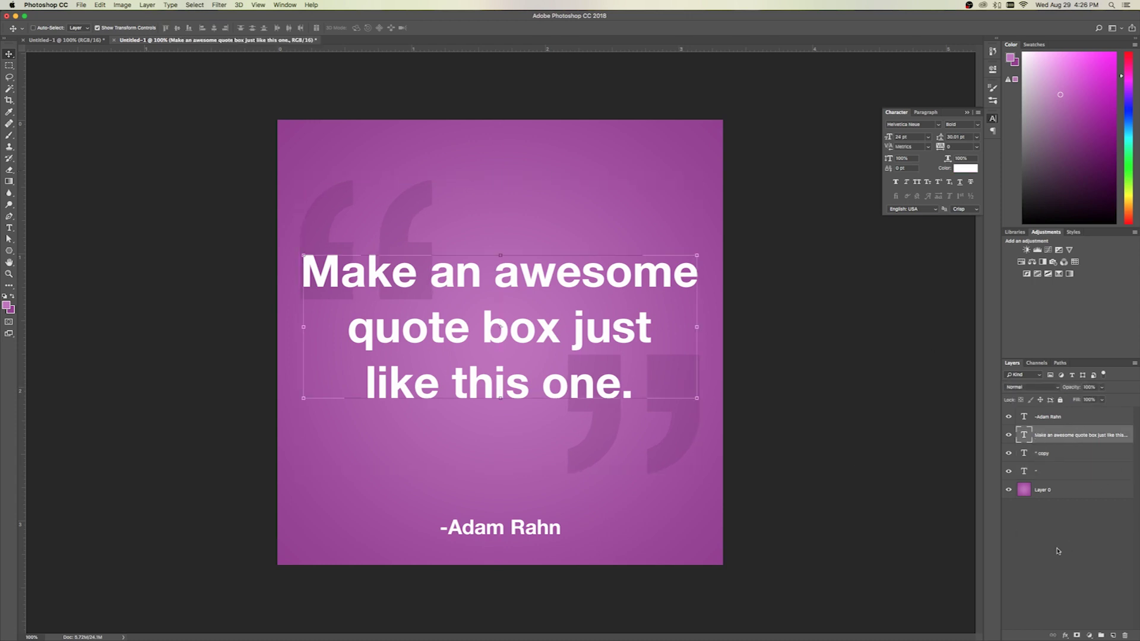
# Step: Add a drop shadow to the main quote text layer
pyautogui.click(1065, 636)
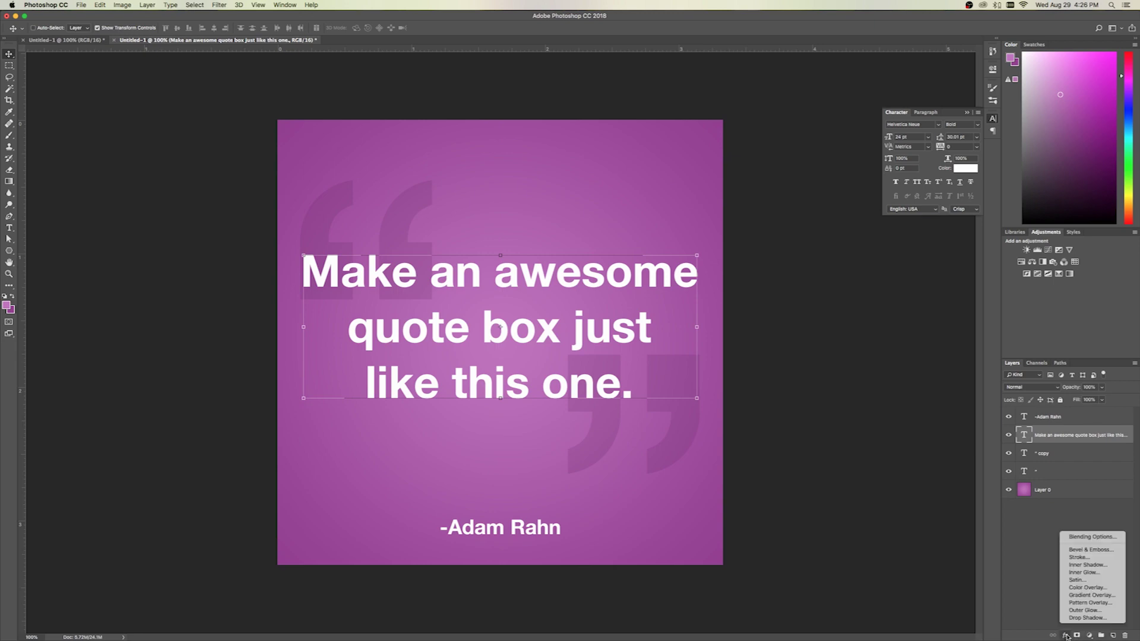
pyautogui.click(1073, 619)
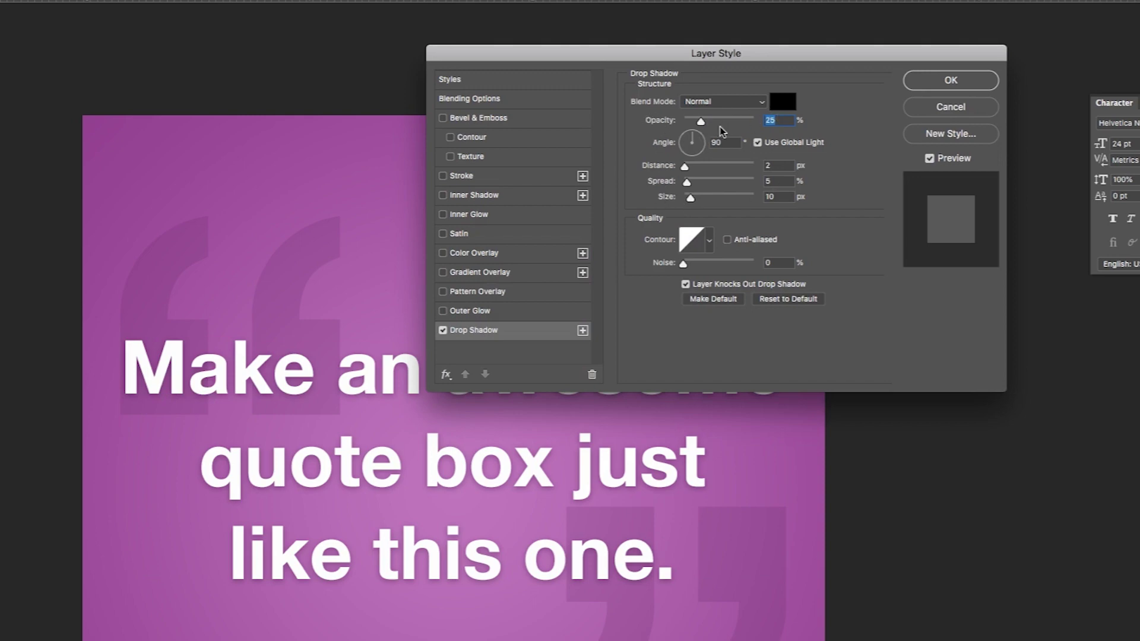
pyautogui.click(923, 88)
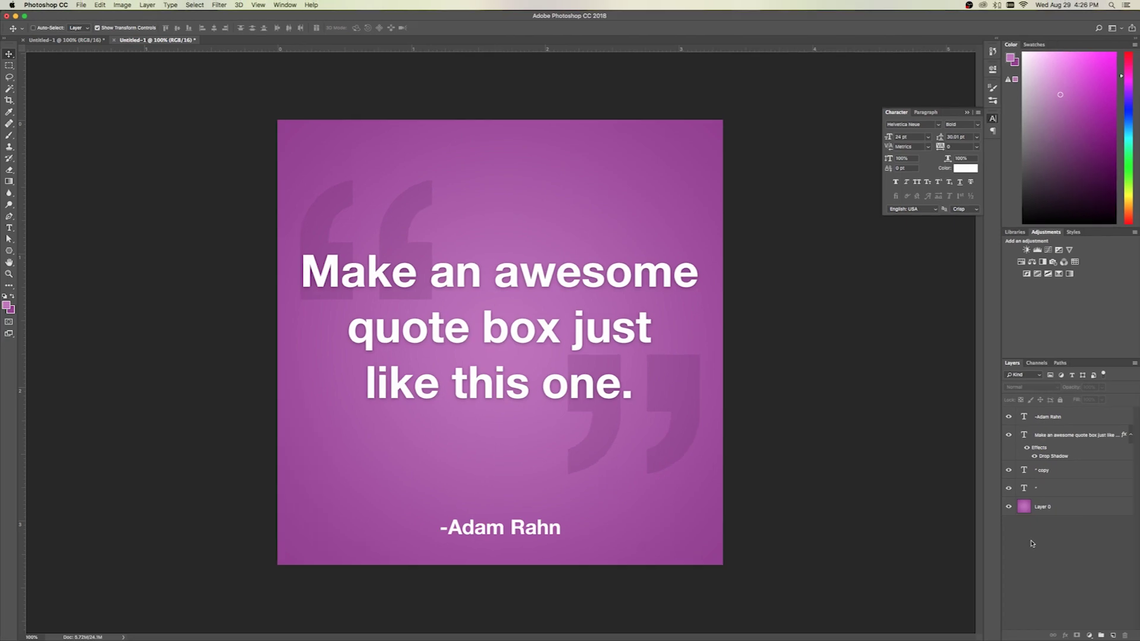
pyautogui.click(1043, 424)
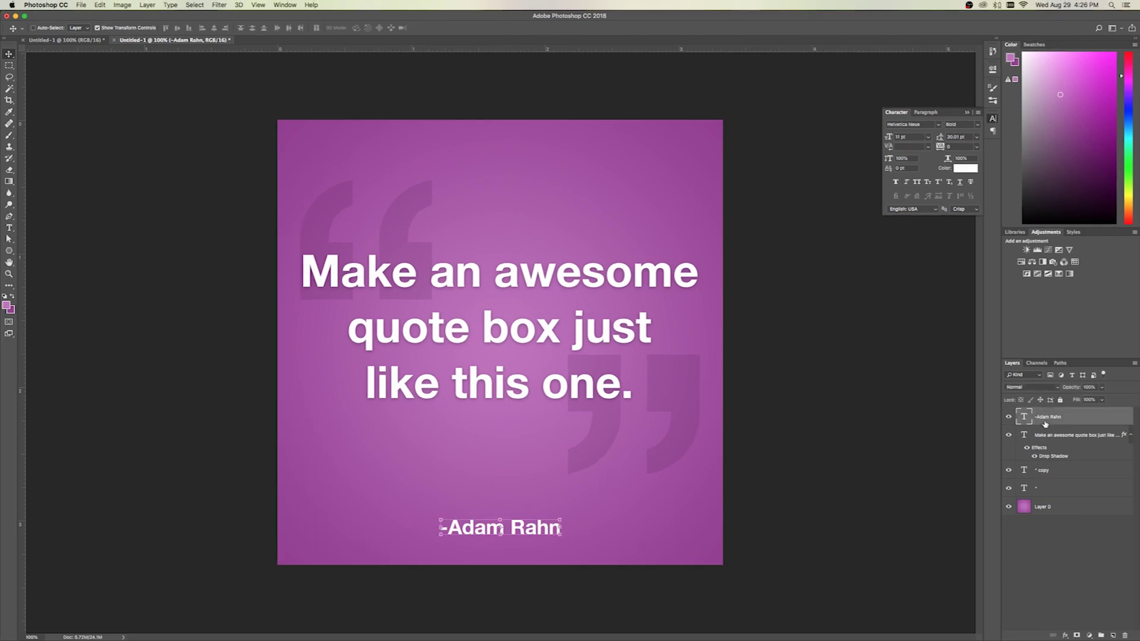
pyautogui.click(1067, 636)
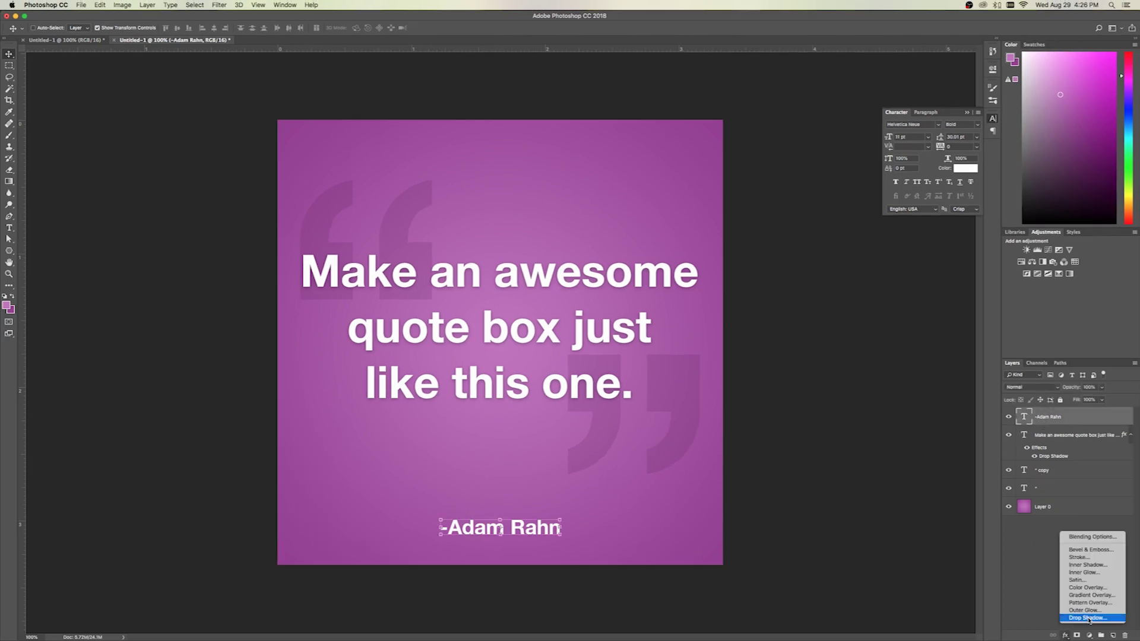
pyautogui.click(1083, 621)
pyautogui.click(798, 99)
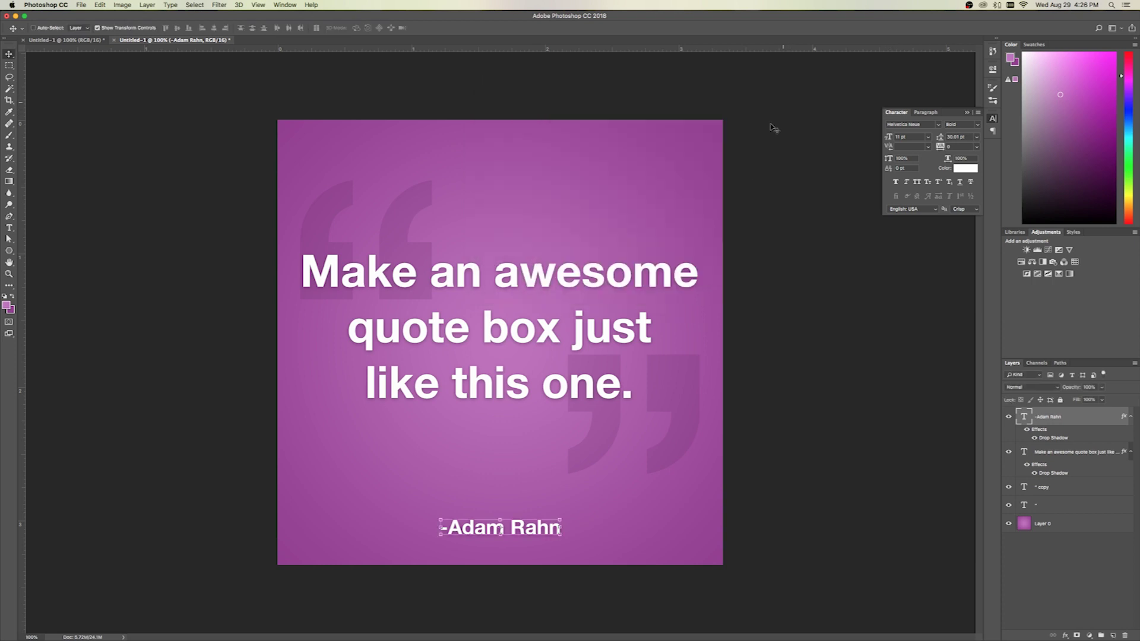
pyautogui.click(466, 175)
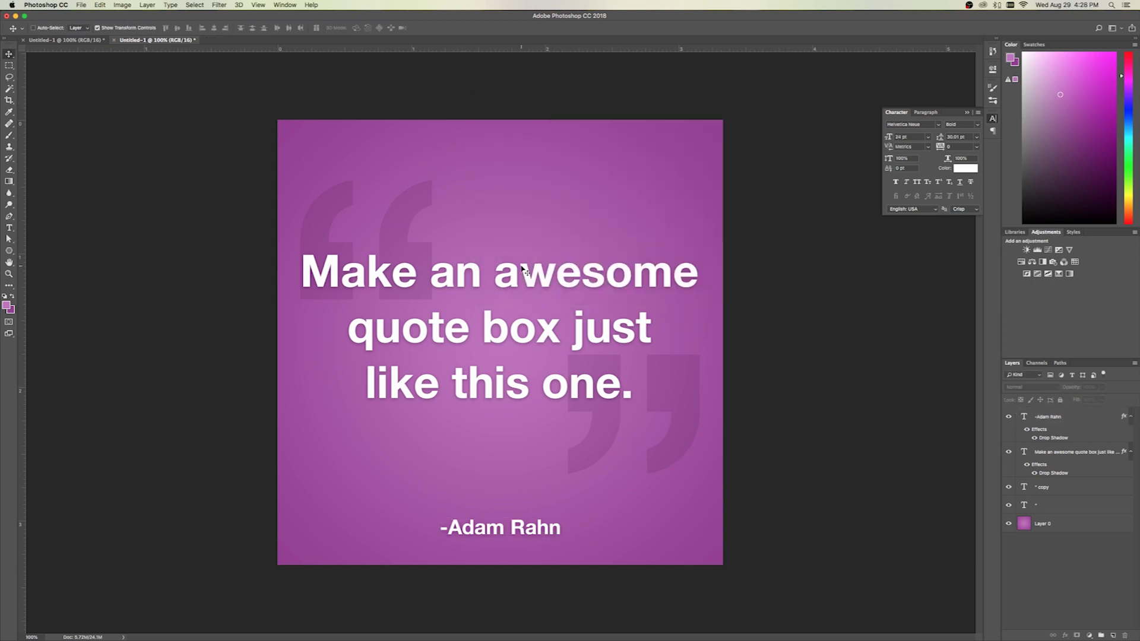